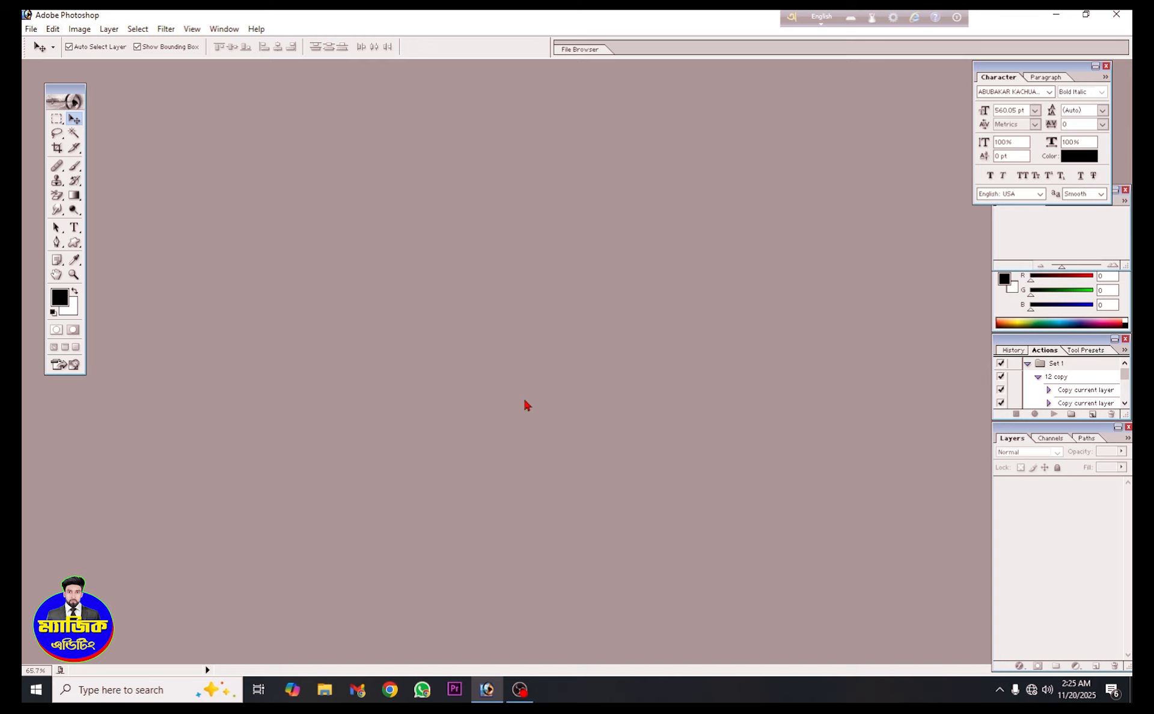
Open the image Untitled-1 copy and select the red chili pepper with the Magic Wand
{"action": "double_click", "coordinate": [575, 318]}
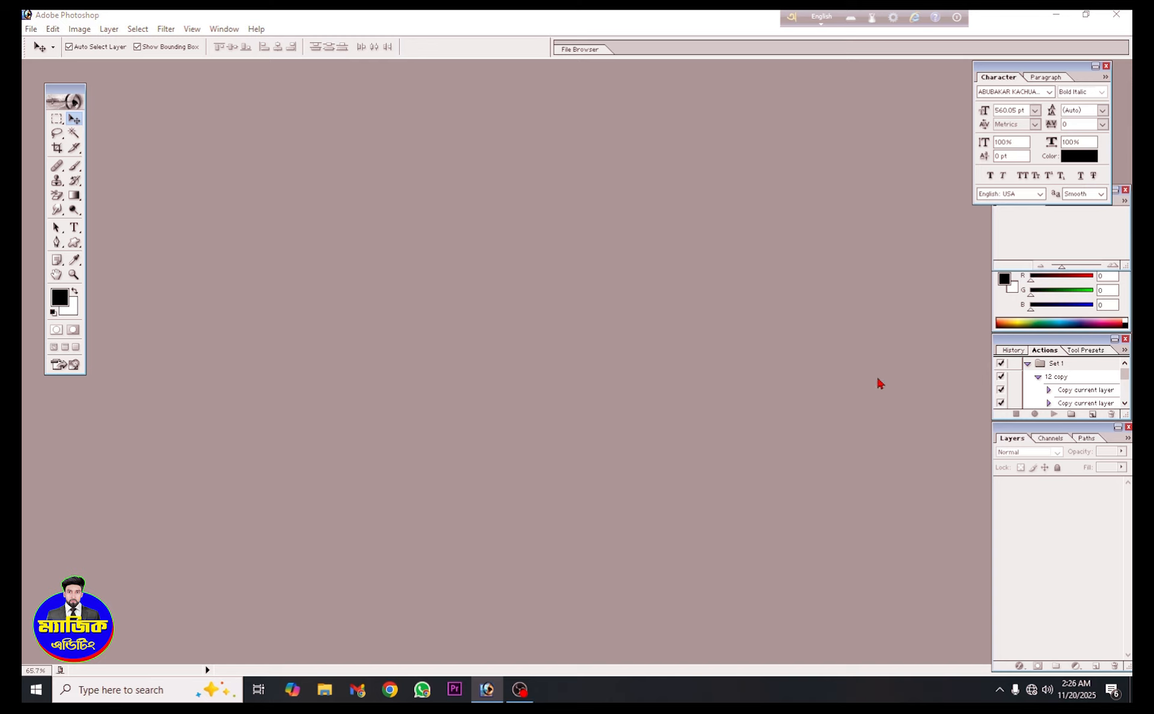
{"action": "double_click", "coordinate": [490, 200]}
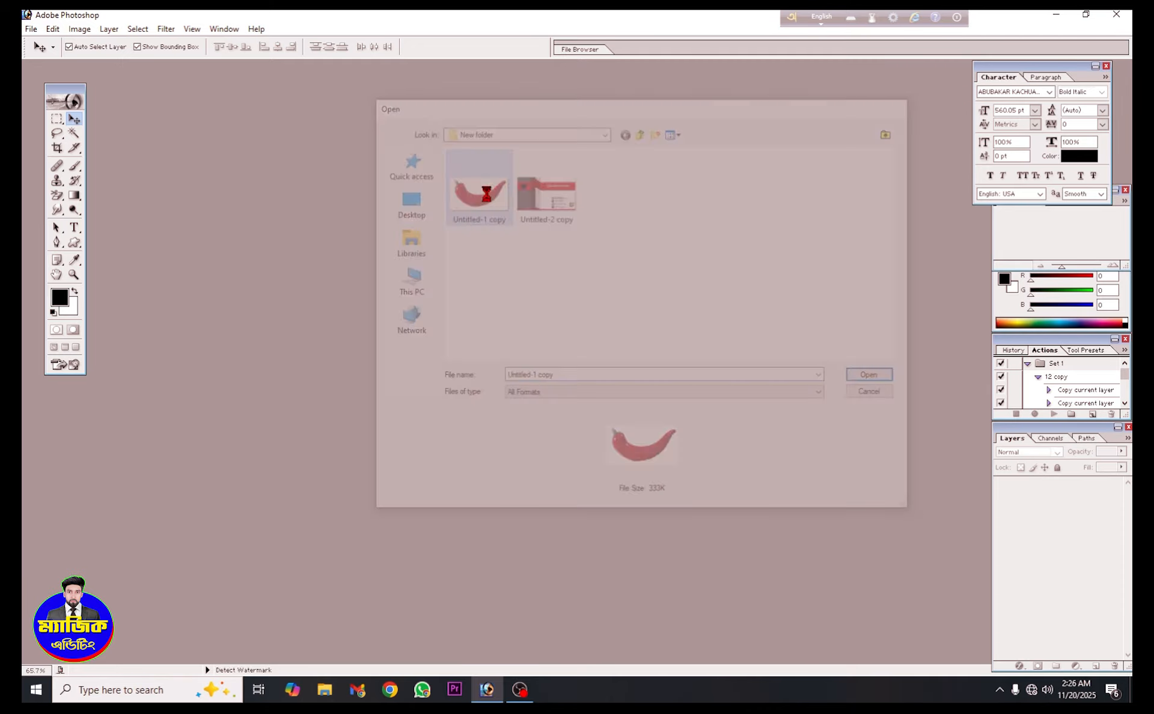
{"action": "left_click_drag", "start_coordinate": [475, 78], "coordinate": [523, 188]}
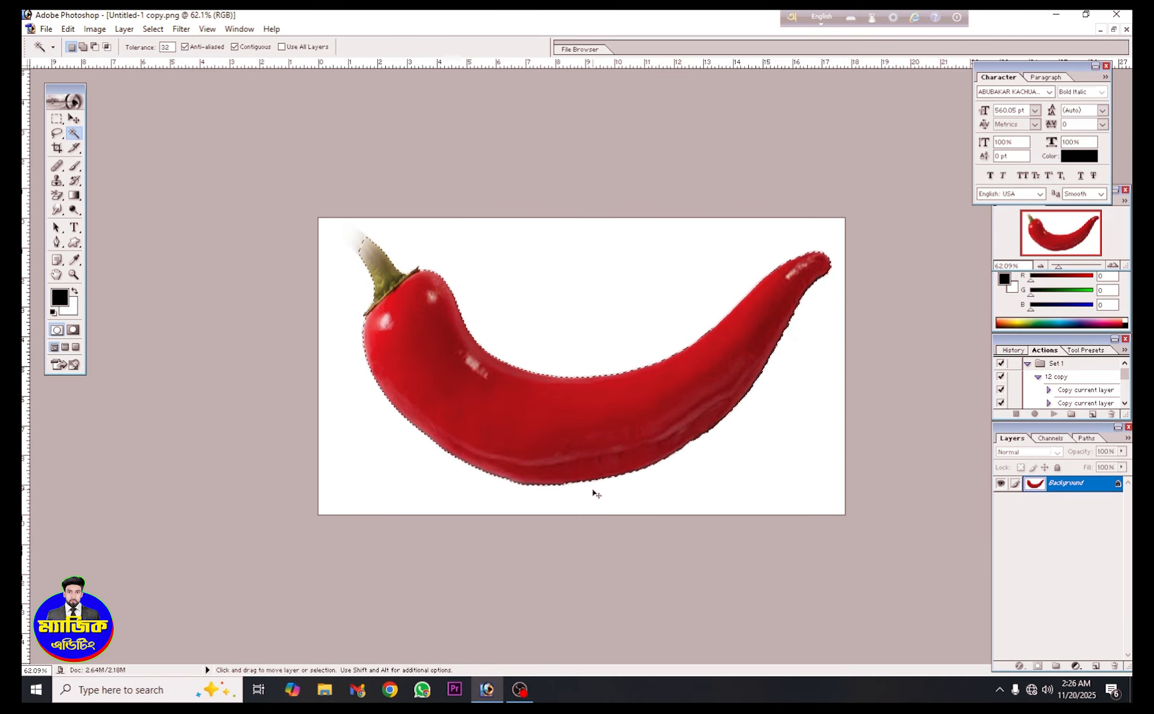
Create a new white RGB document of 1280 x 720 pixels at 72 pixels/inch and shift its window clear of the chili image
{"action": "key", "text": "ctrl+n"}
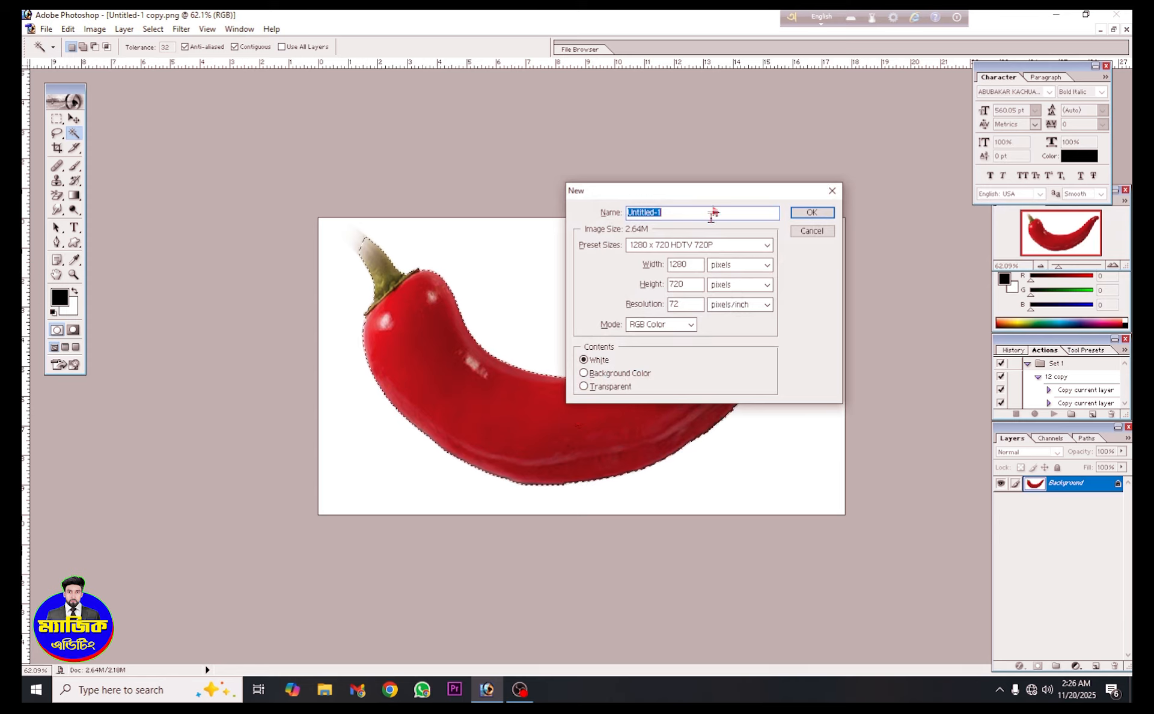
{"action": "left_click", "coordinate": [813, 213]}
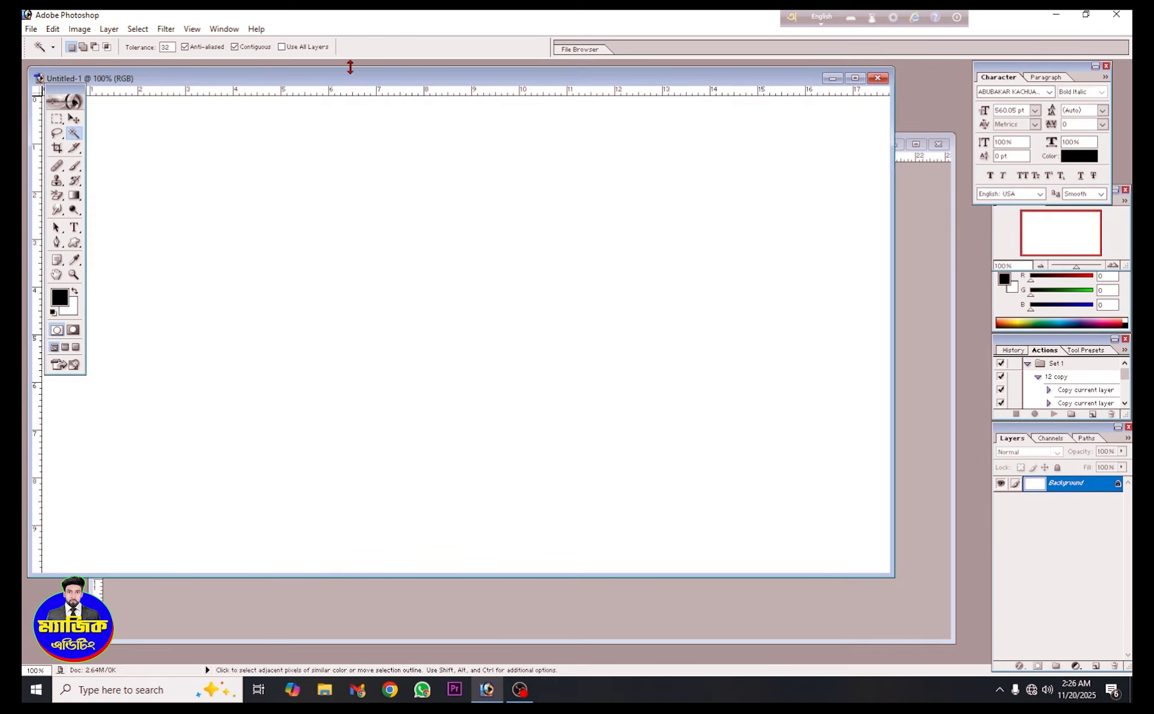
{"action": "left_click_drag", "start_coordinate": [338, 80], "coordinate": [452, 113]}
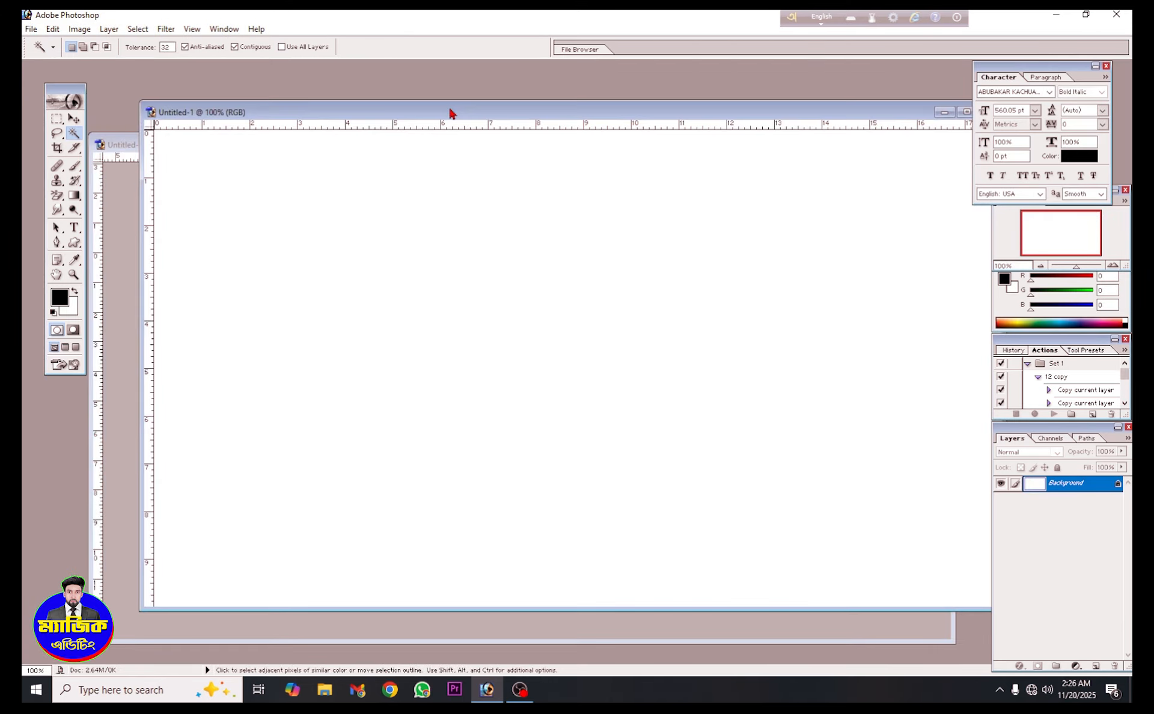
Copy the selected chili into the new 1280 x 720 document and close the source image without saving it
{"action": "left_click", "coordinate": [130, 209]}
{"action": "left_click", "coordinate": [74, 118]}
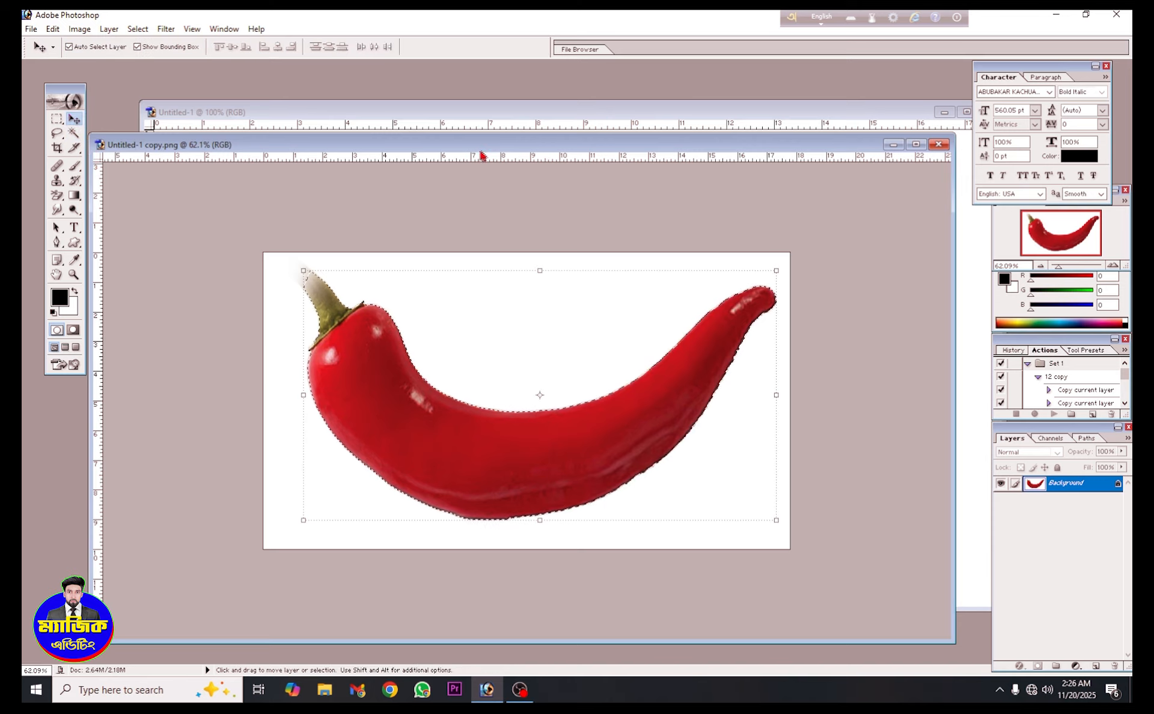
{"action": "left_click_drag", "start_coordinate": [480, 148], "coordinate": [151, 270]}
{"action": "left_click_drag", "start_coordinate": [252, 554], "coordinate": [665, 327]}
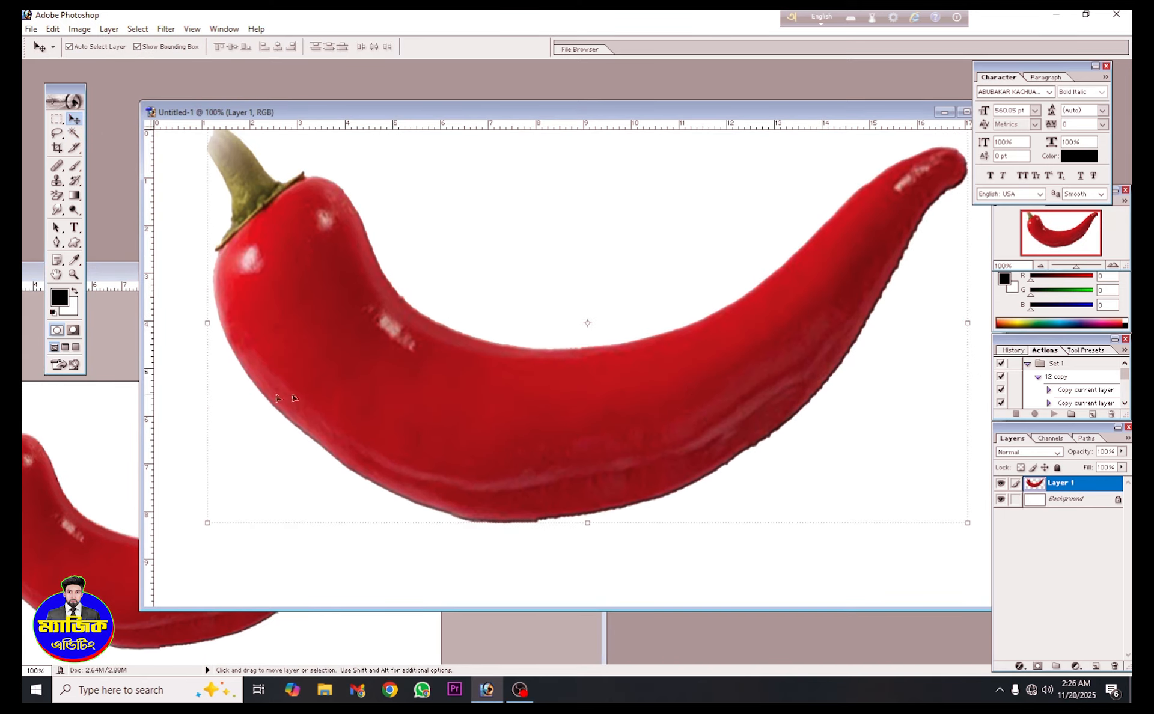
{"action": "left_click", "coordinate": [596, 271]}
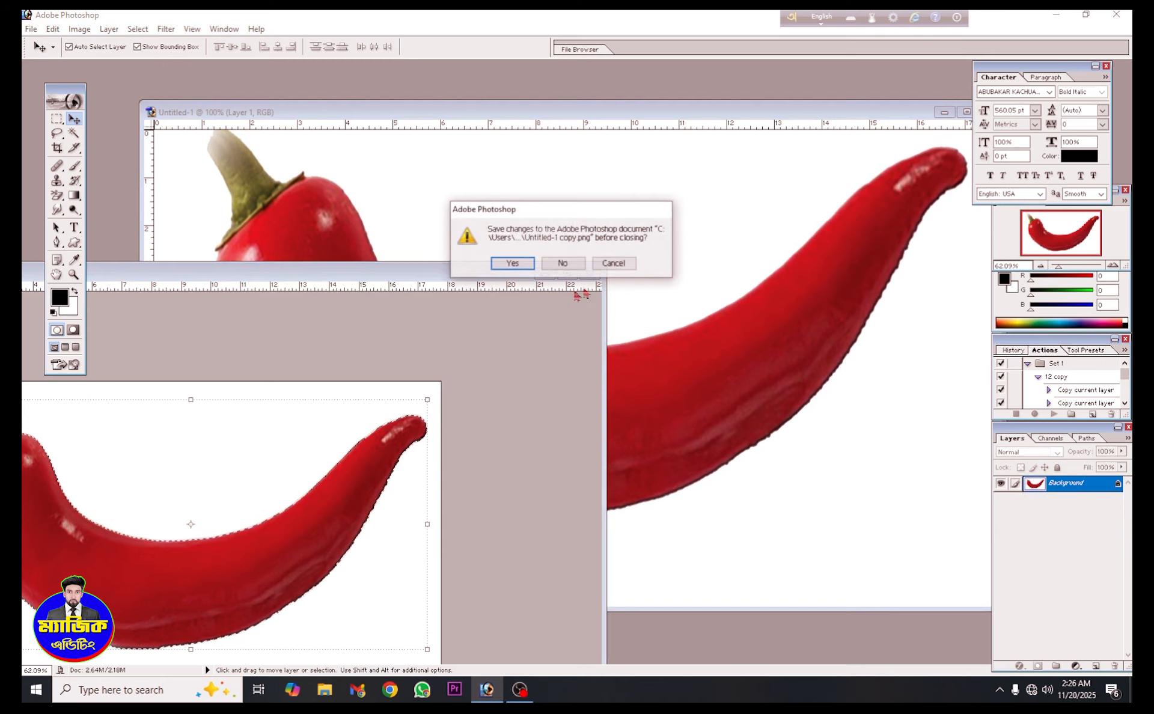
{"action": "left_click", "coordinate": [562, 264]}
Fit the new document on screen, centre the chili layer on the canvas and clear the selection
{"action": "double_click", "coordinate": [763, 114]}
{"action": "key", "text": "ctrl+0"}
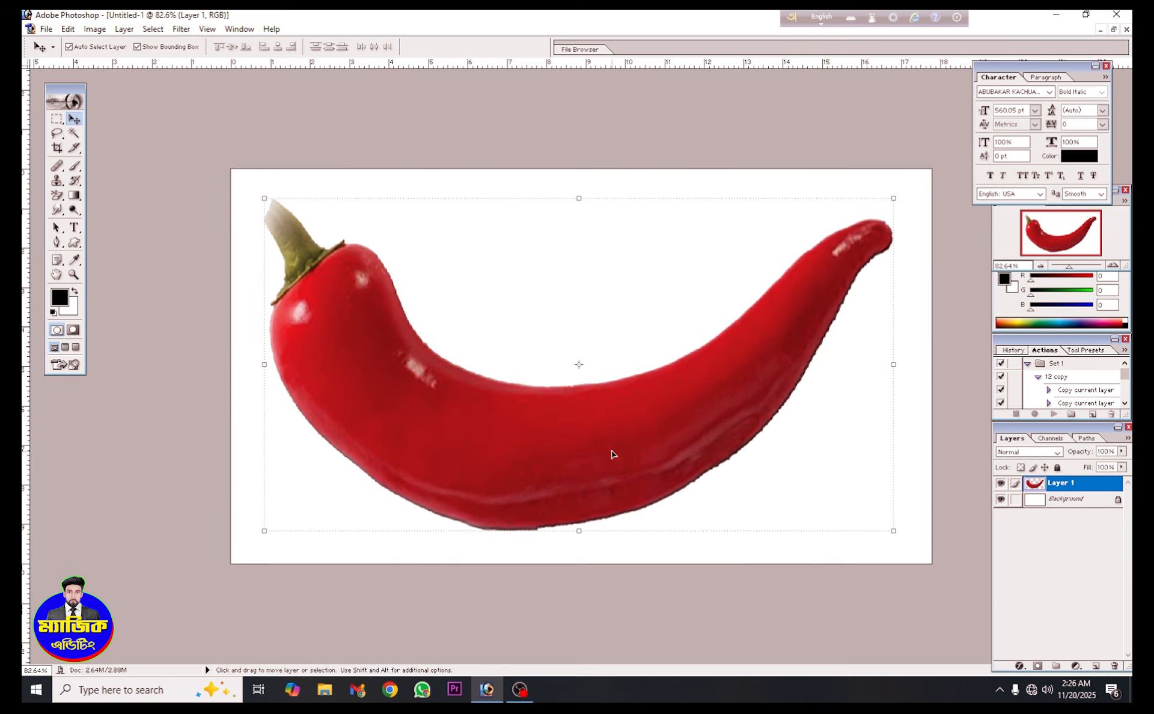
{"action": "left_click", "coordinate": [277, 53]}
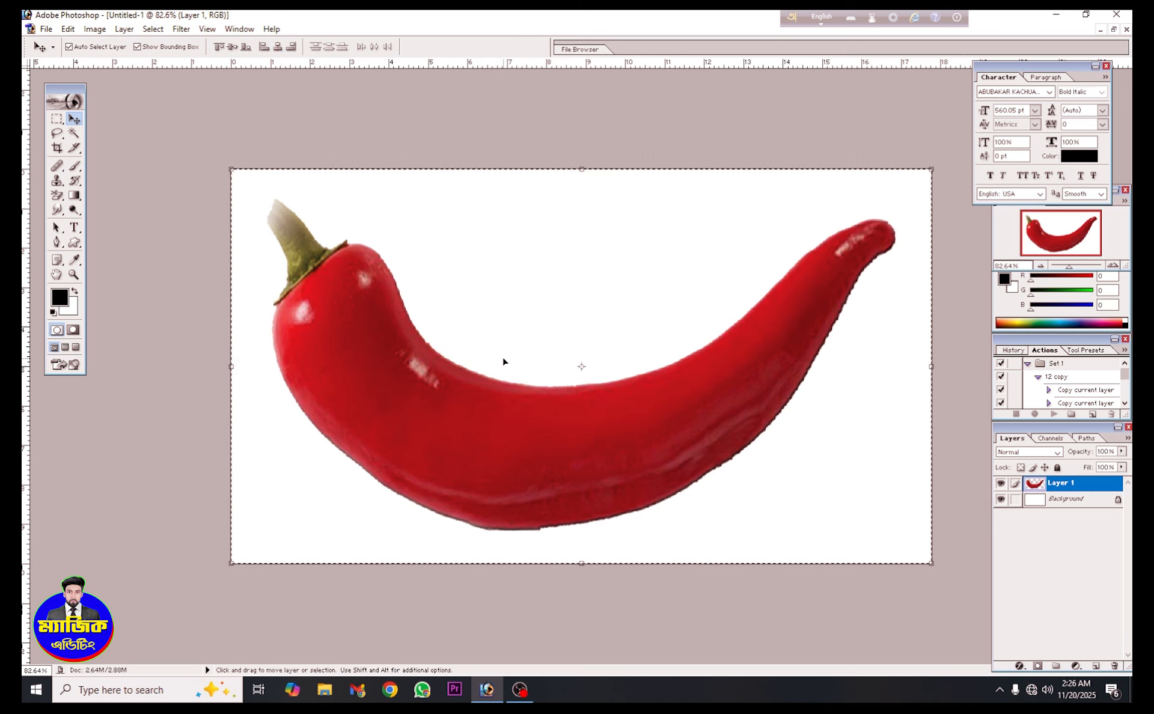
{"action": "key", "text": "ctrl+d"}
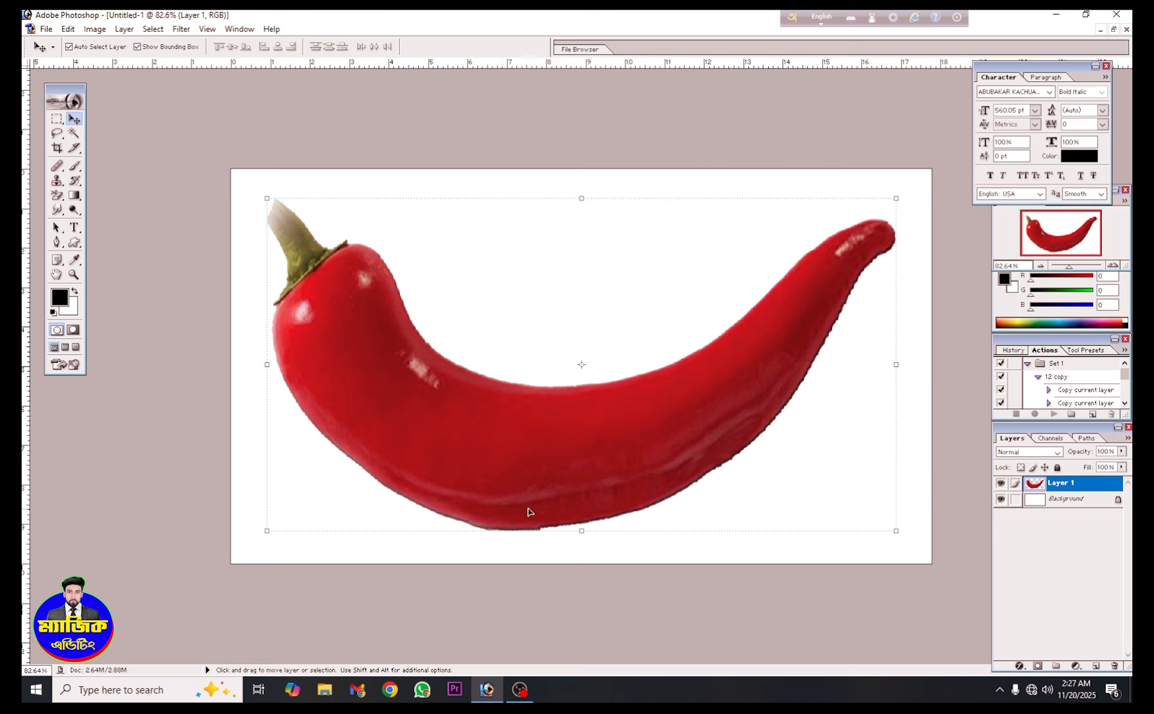
Add a text layer with the person's first name in capitals at 36 pt, in the white area above the chili's curve
{"action": "left_click", "coordinate": [74, 227]}
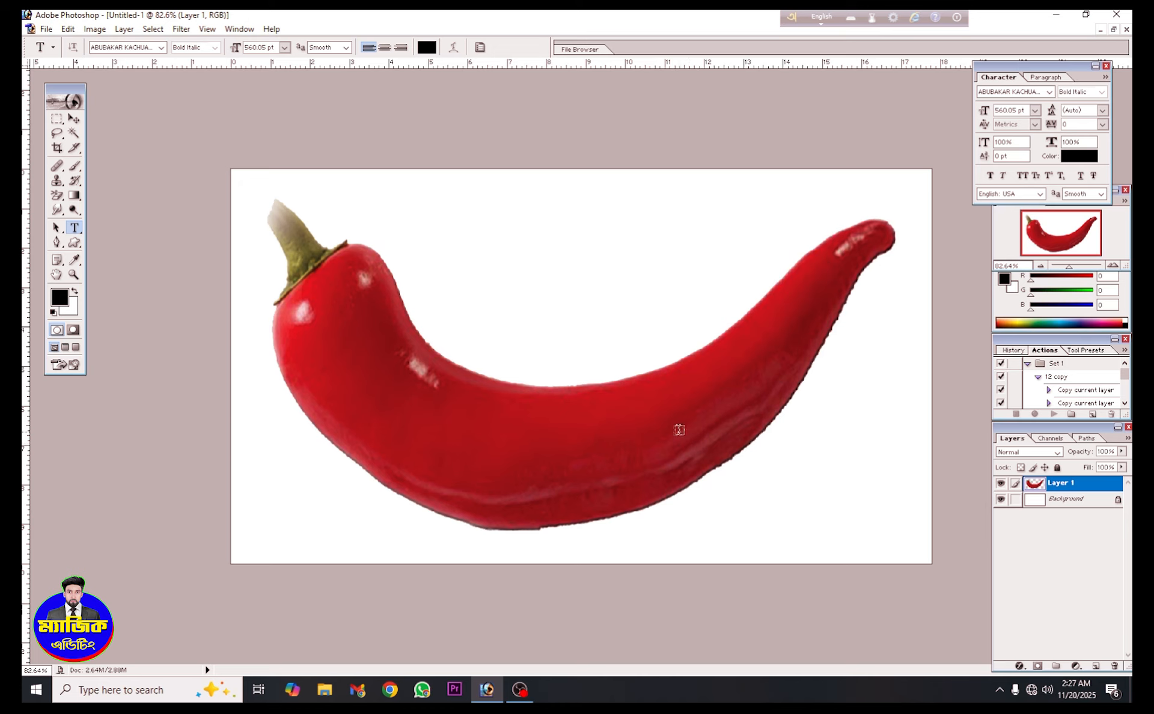
{"action": "left_click", "coordinate": [470, 260]}
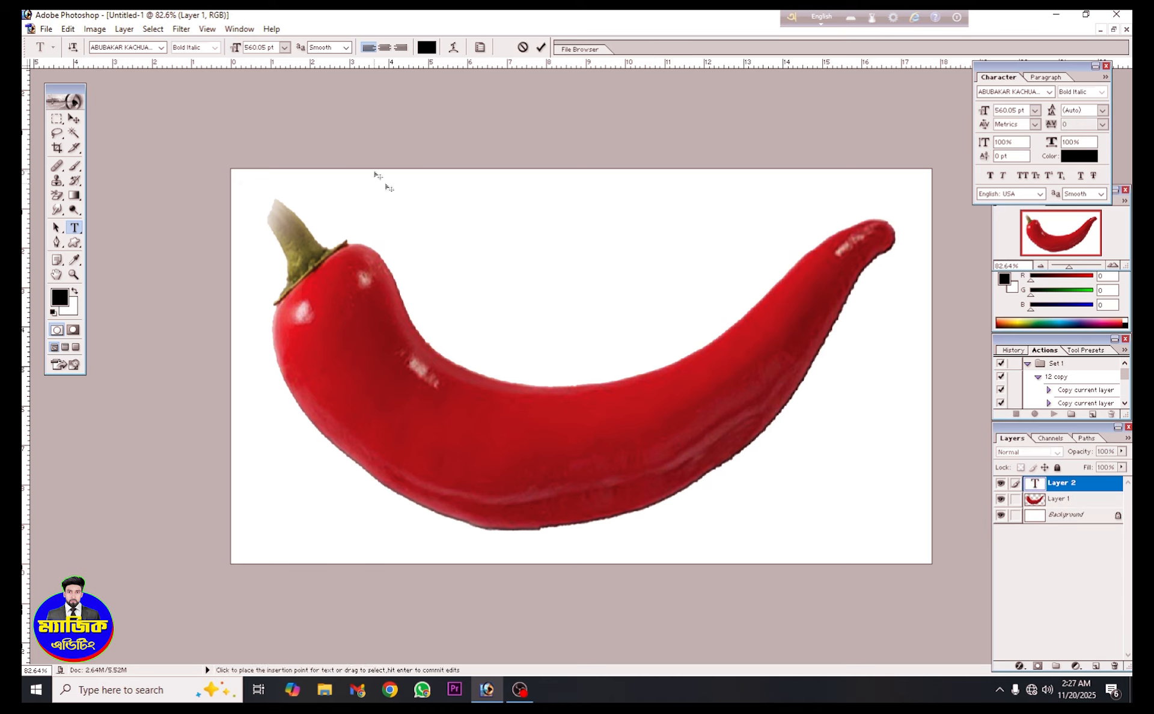
{"action": "left_click", "coordinate": [284, 48]}
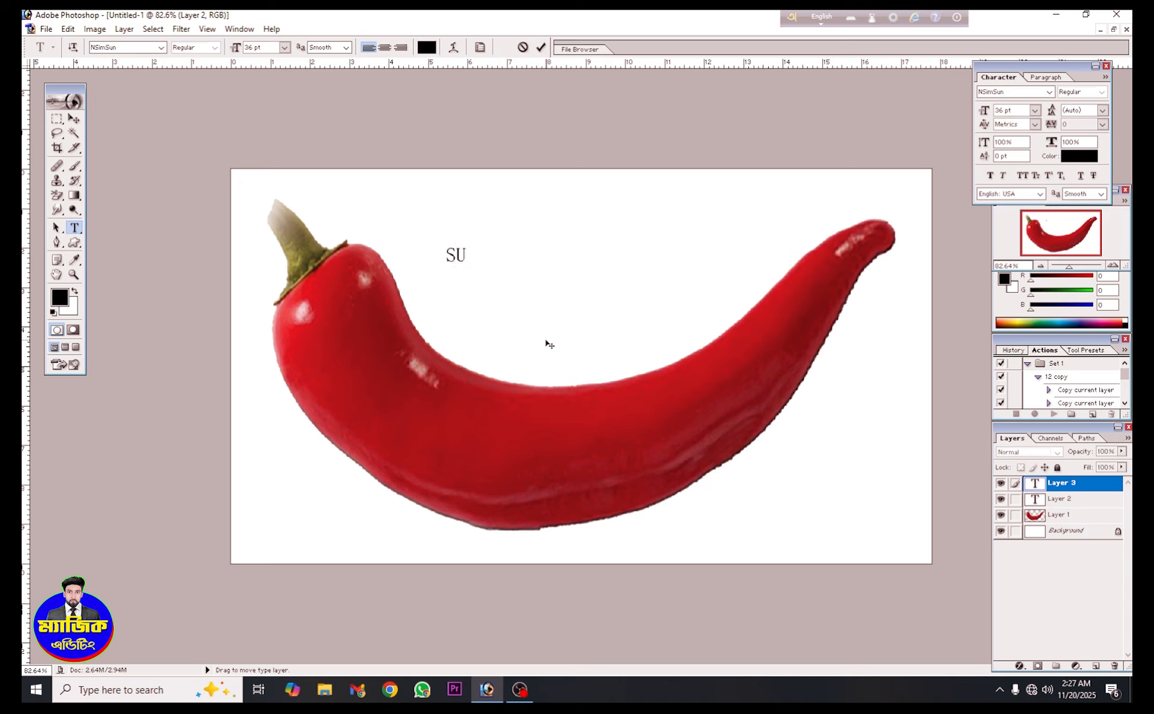
{"action": "type", "text": "SANTA"}
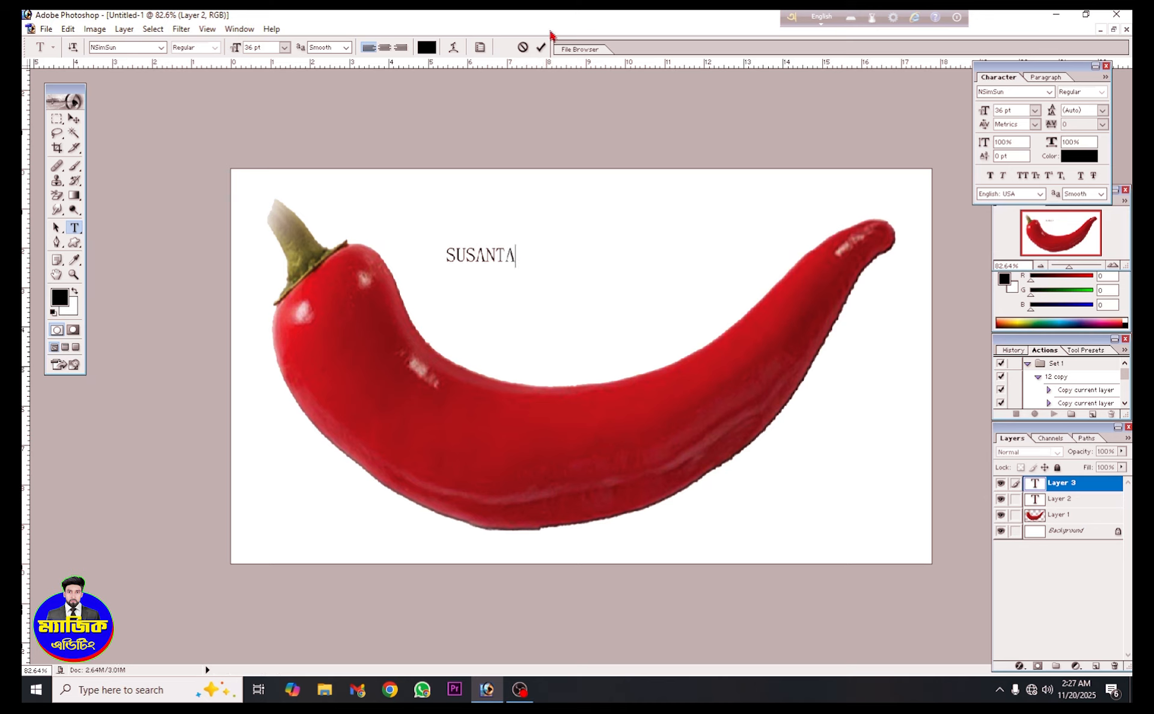
{"action": "left_click", "coordinate": [541, 47]}
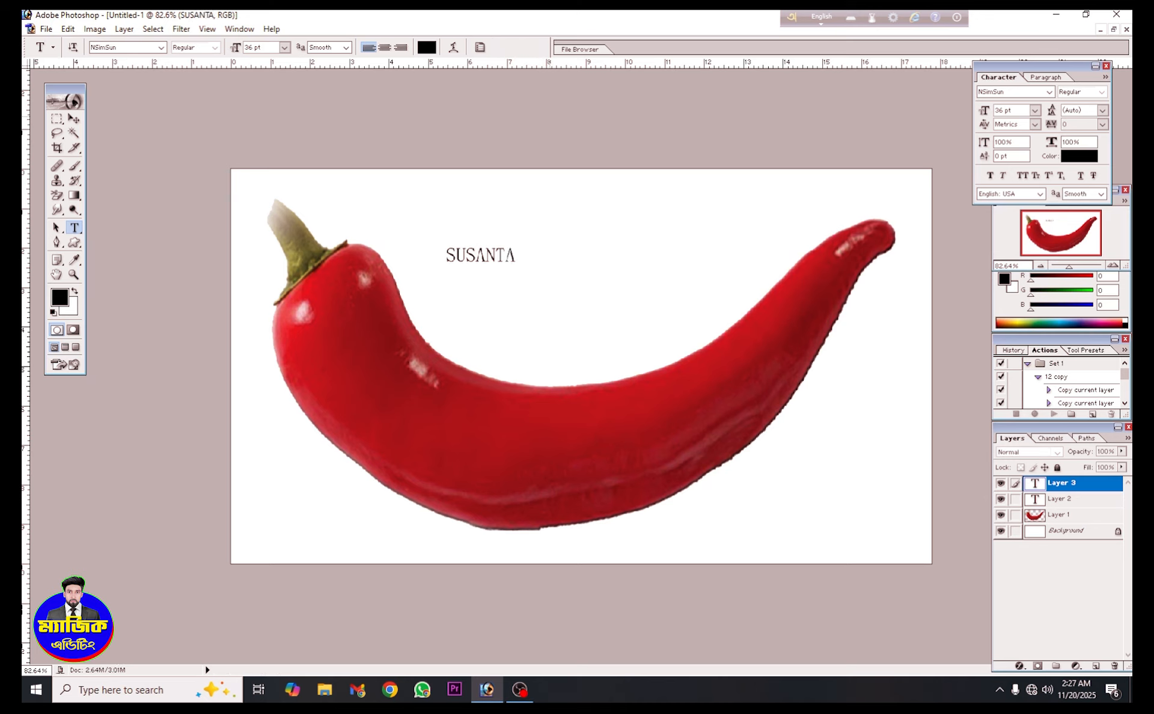
Scale the name text up to roughly three and a half times its size and move it slightly upward between the chili's ends
{"action": "left_click", "coordinate": [74, 118]}
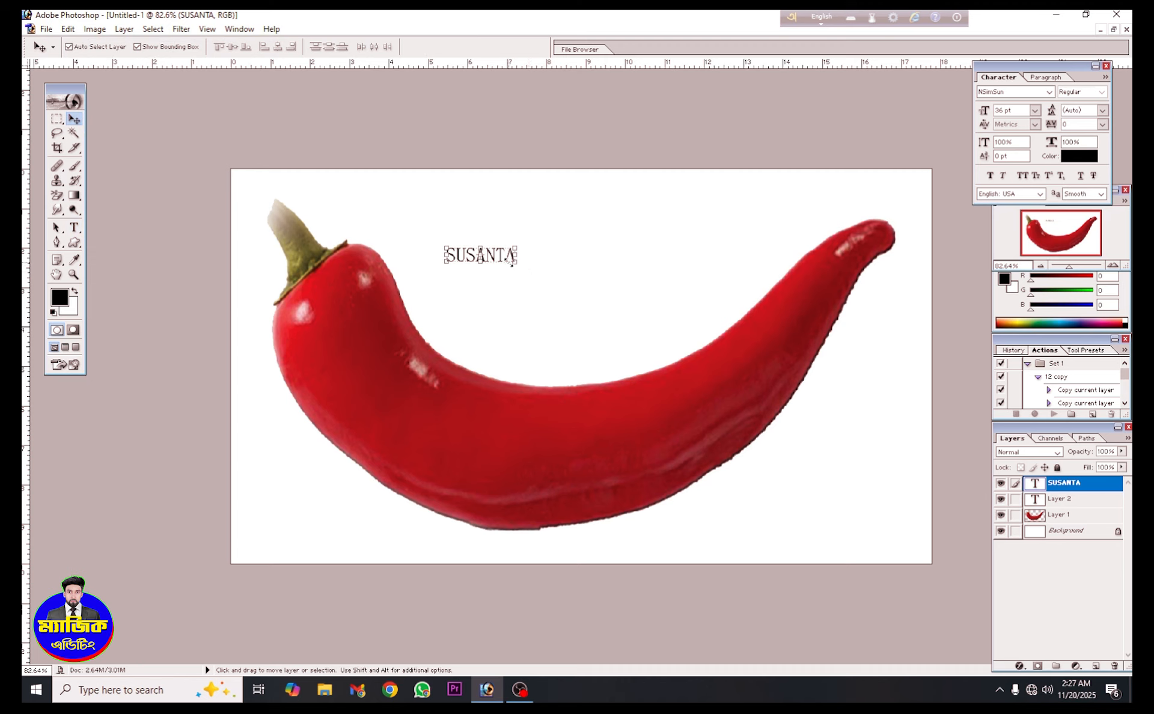
{"action": "left_click_drag", "start_coordinate": [514, 262], "coordinate": [684, 296]}
{"action": "key", "text": "Return"}
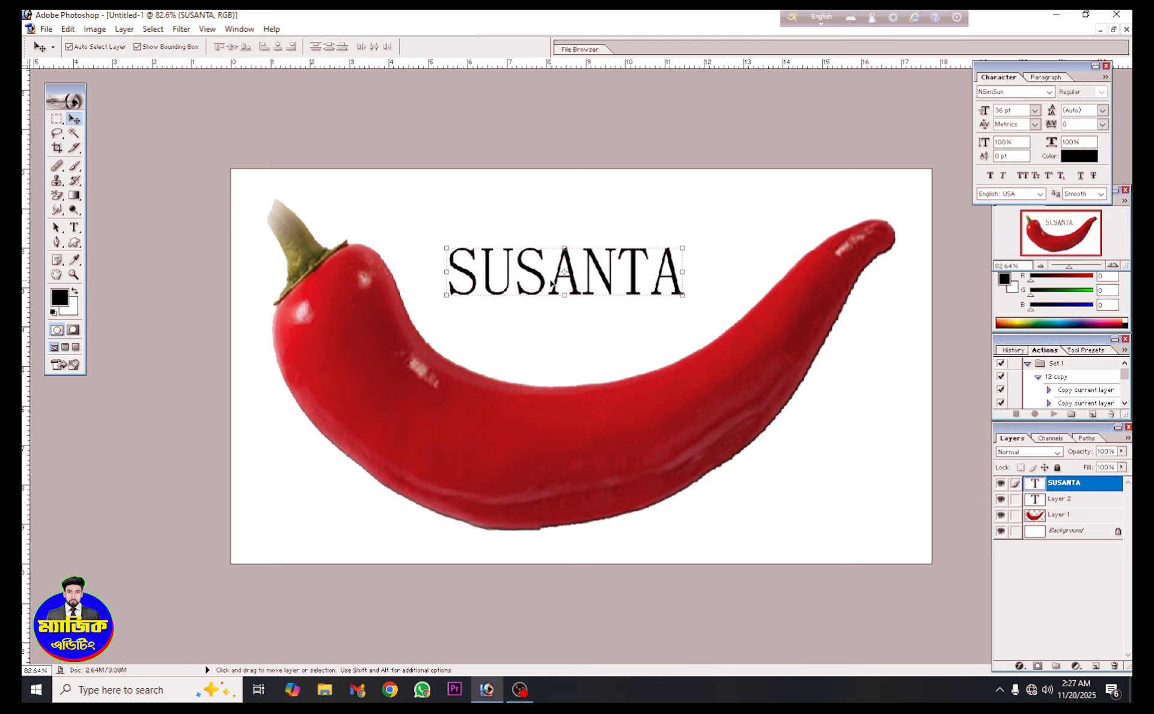
{"action": "left_click_drag", "start_coordinate": [552, 281], "coordinate": [543, 271]}
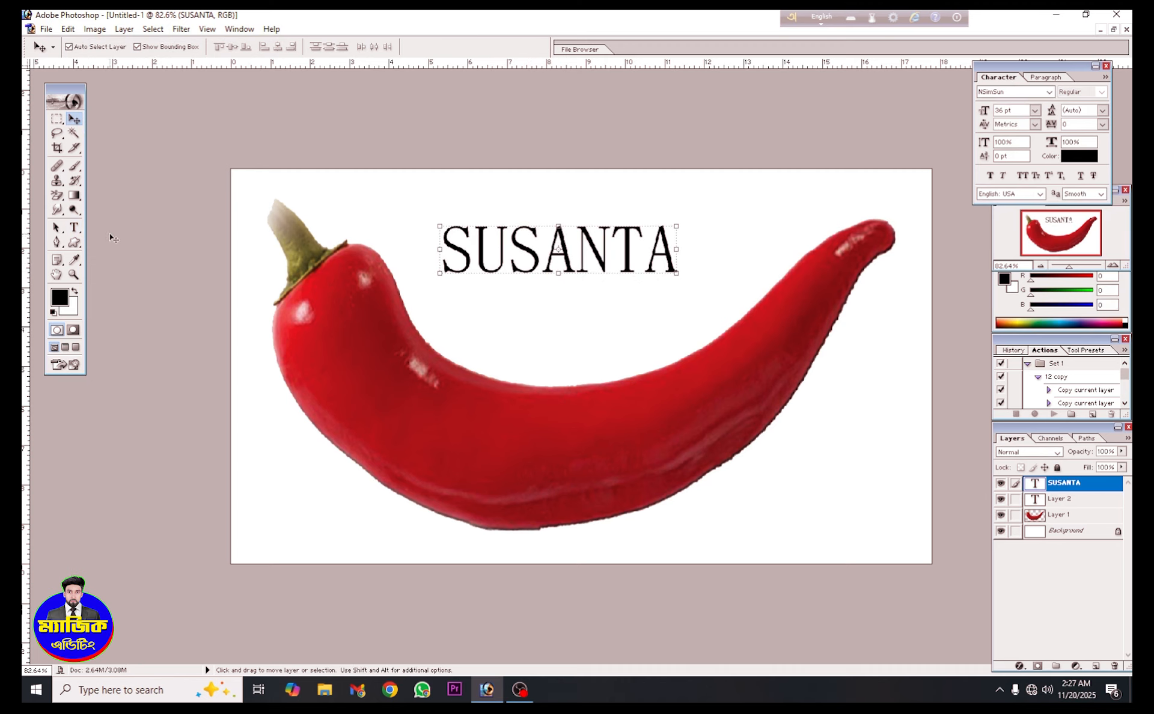
Change the name text to the Zerafoc italic font at 72 pt
{"action": "left_click", "coordinate": [74, 227]}
{"action": "left_click_drag", "start_coordinate": [443, 267], "coordinate": [834, 251]}
{"action": "left_click", "coordinate": [998, 93]}
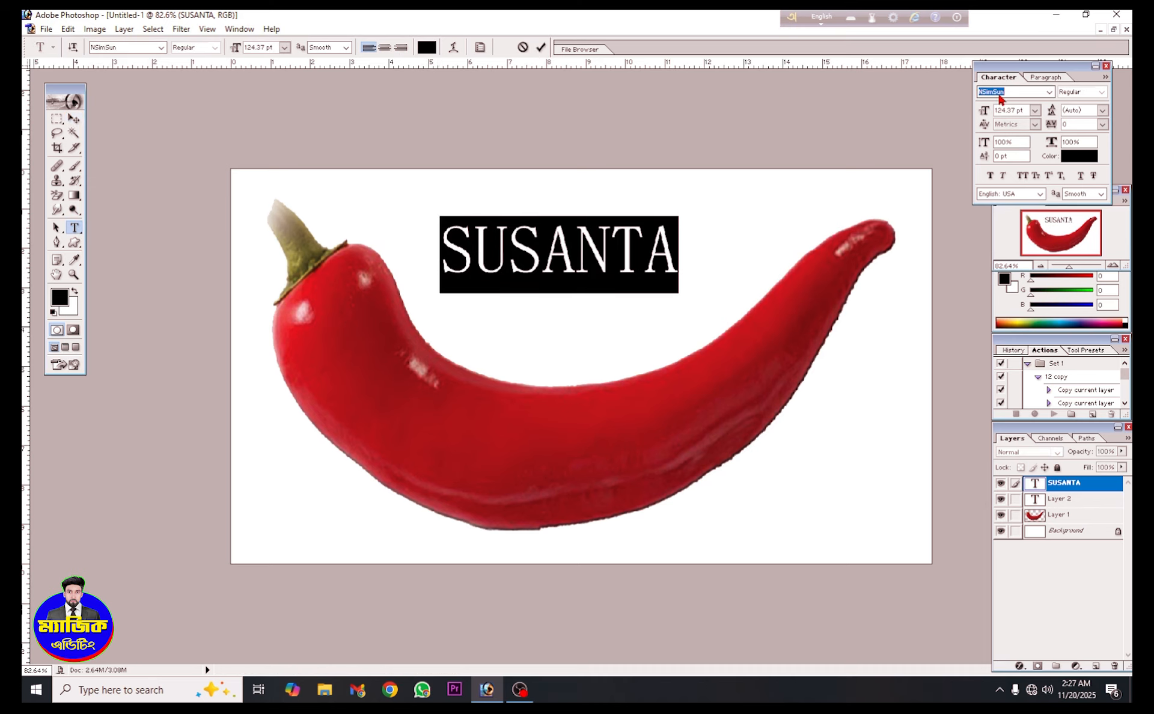
{"action": "key", "text": "Up"}
{"action": "key", "text": "Up"}
{"action": "key", "text": "Up"}
{"action": "key", "text": "Up"}
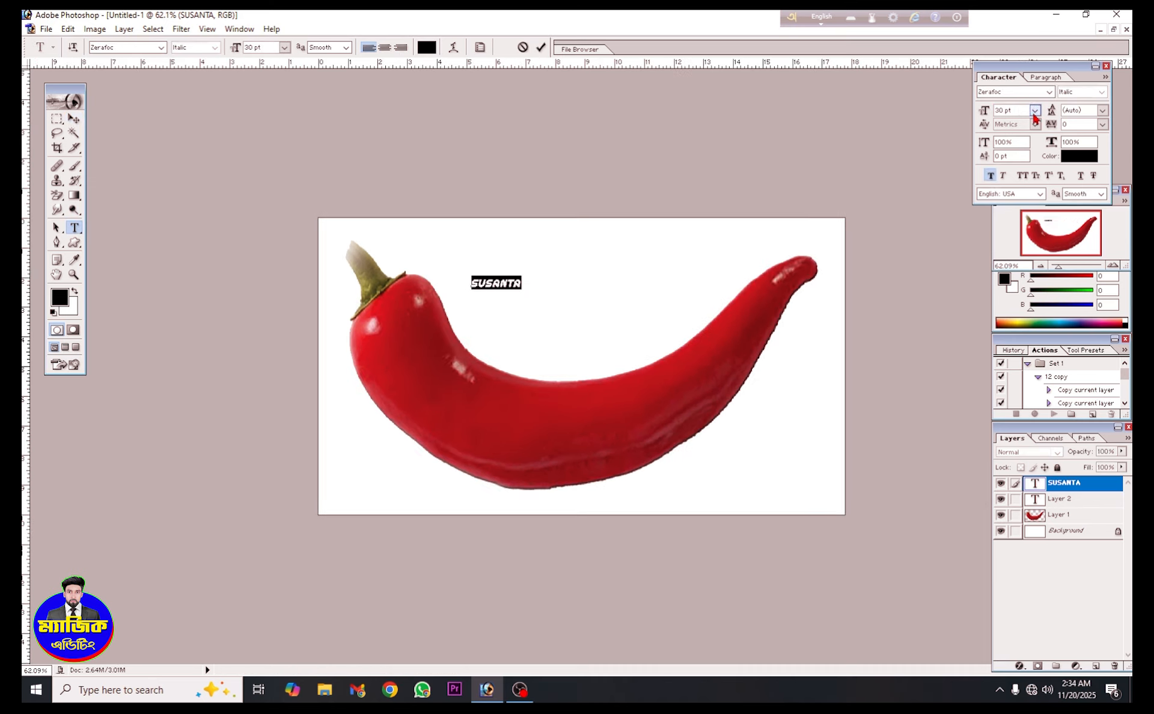
{"action": "left_click", "coordinate": [1036, 110]}
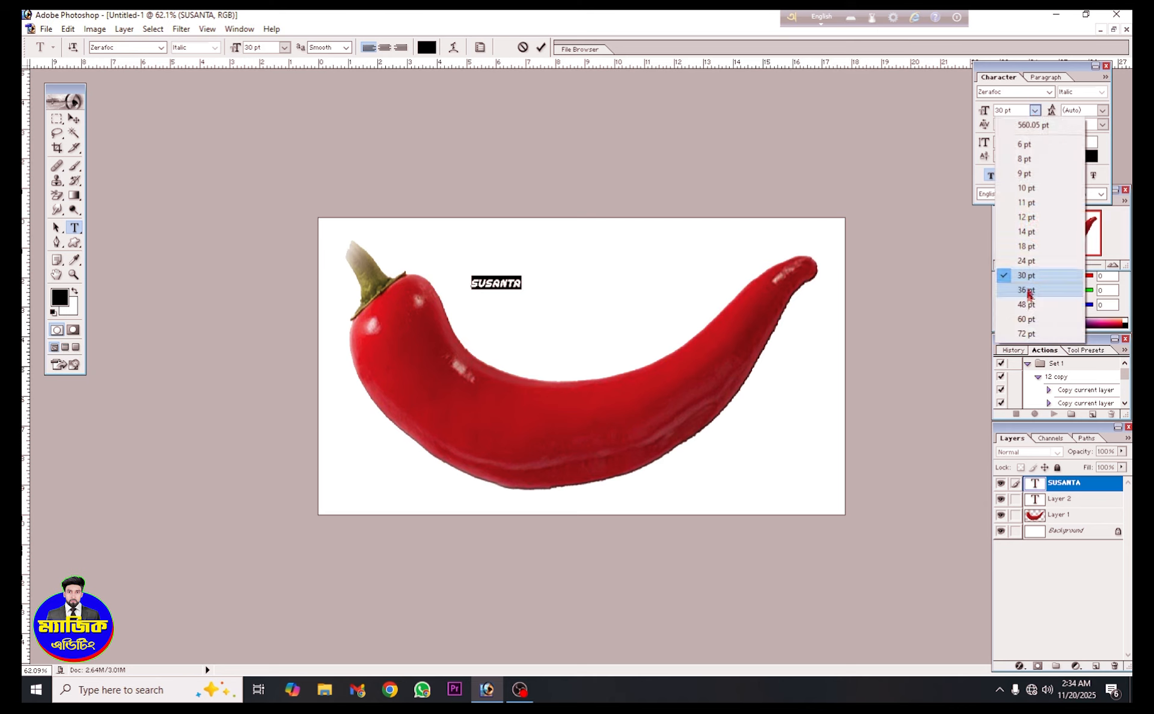
{"action": "left_click", "coordinate": [1045, 332]}
{"action": "left_click", "coordinate": [541, 47]}
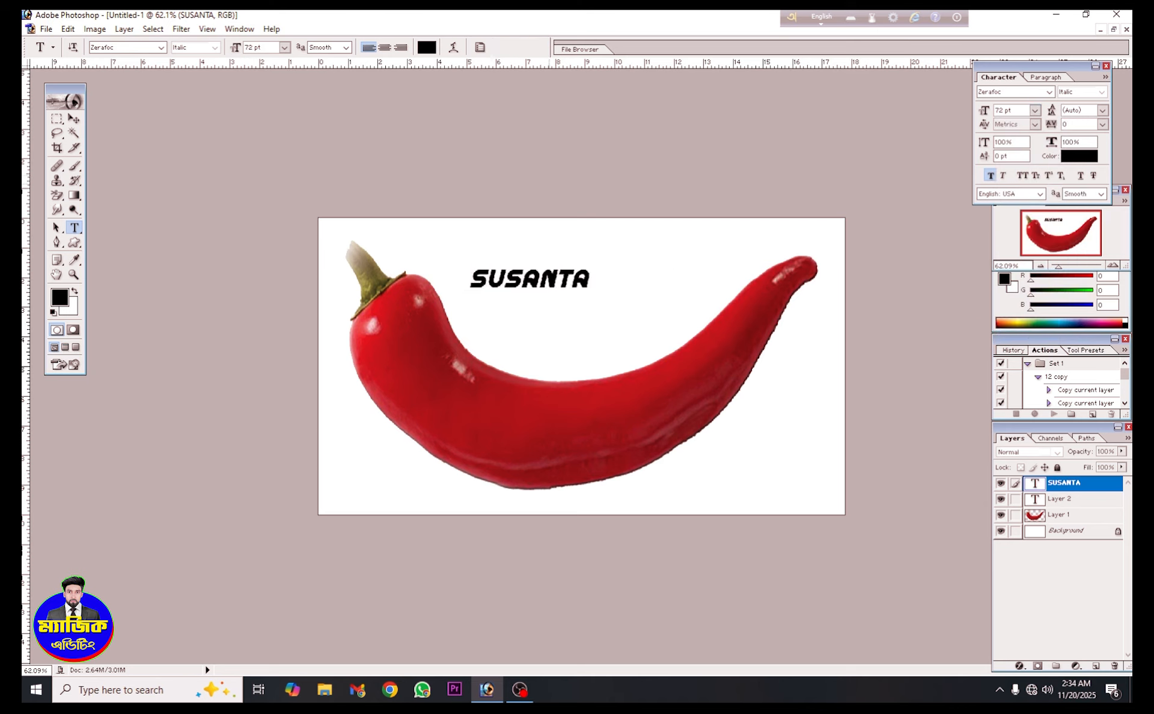
Scale the name text proportionally to about 298.6% so it spans the chili from the stem end to the tip
{"action": "left_click", "coordinate": [74, 118]}
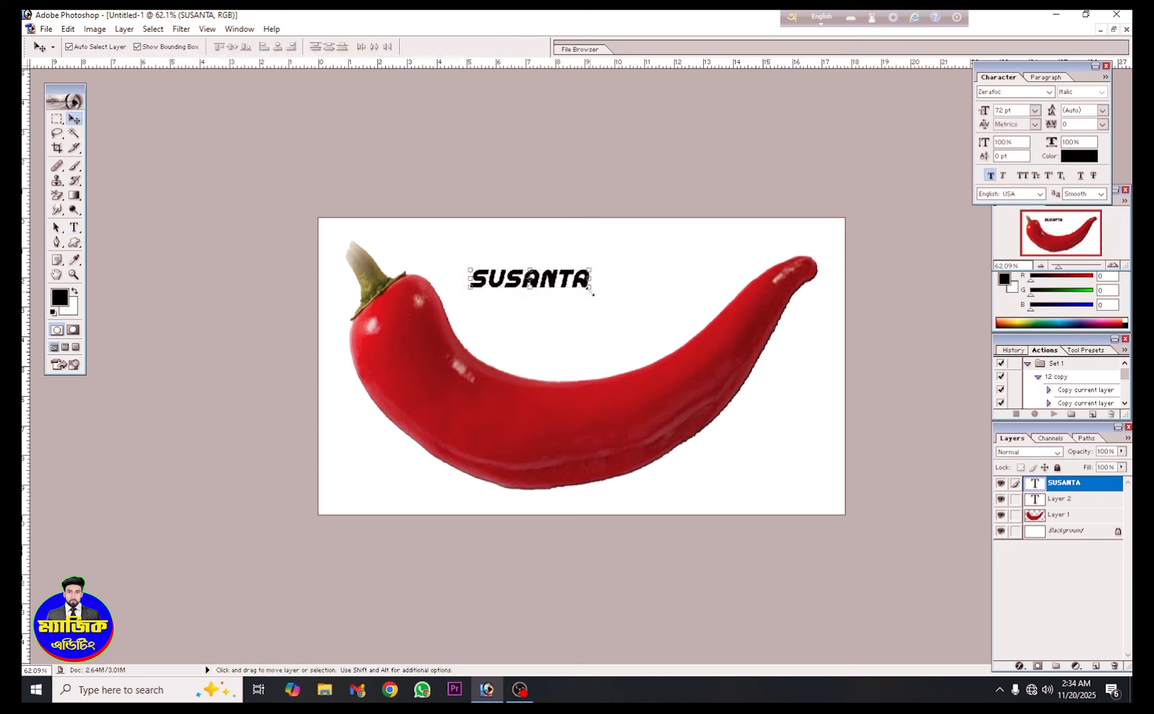
{"action": "left_click_drag", "start_coordinate": [593, 294], "coordinate": [758, 311]}
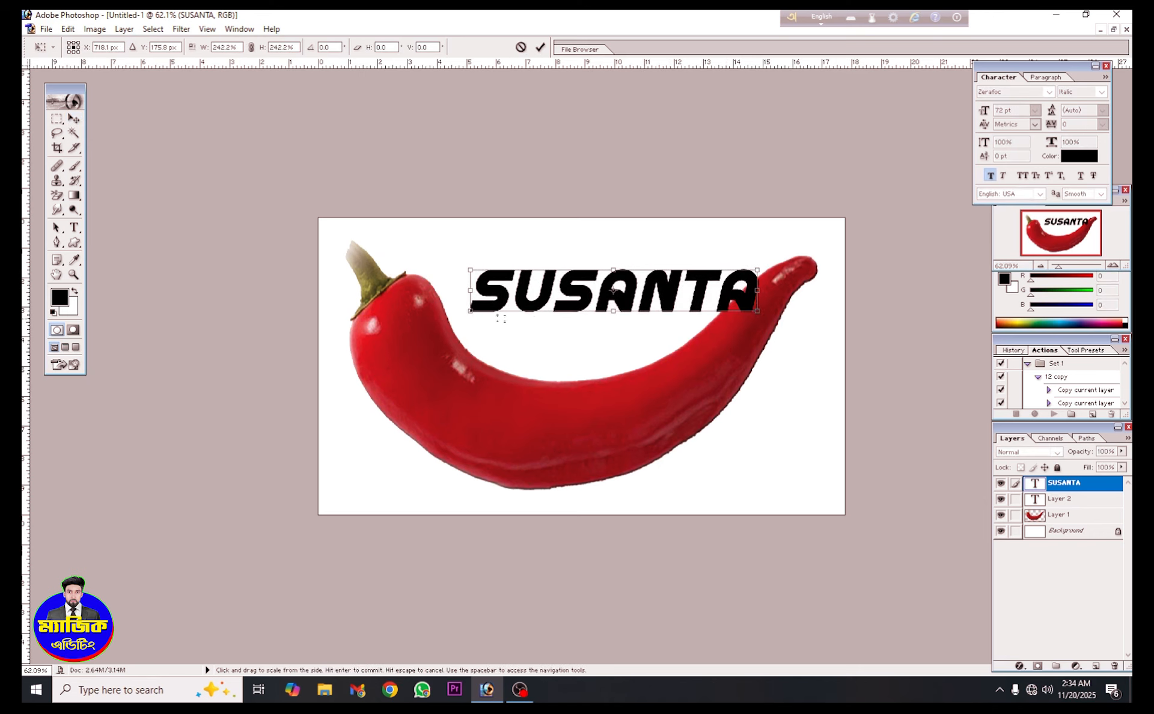
{"action": "left_click_drag", "start_coordinate": [470, 311], "coordinate": [404, 320]}
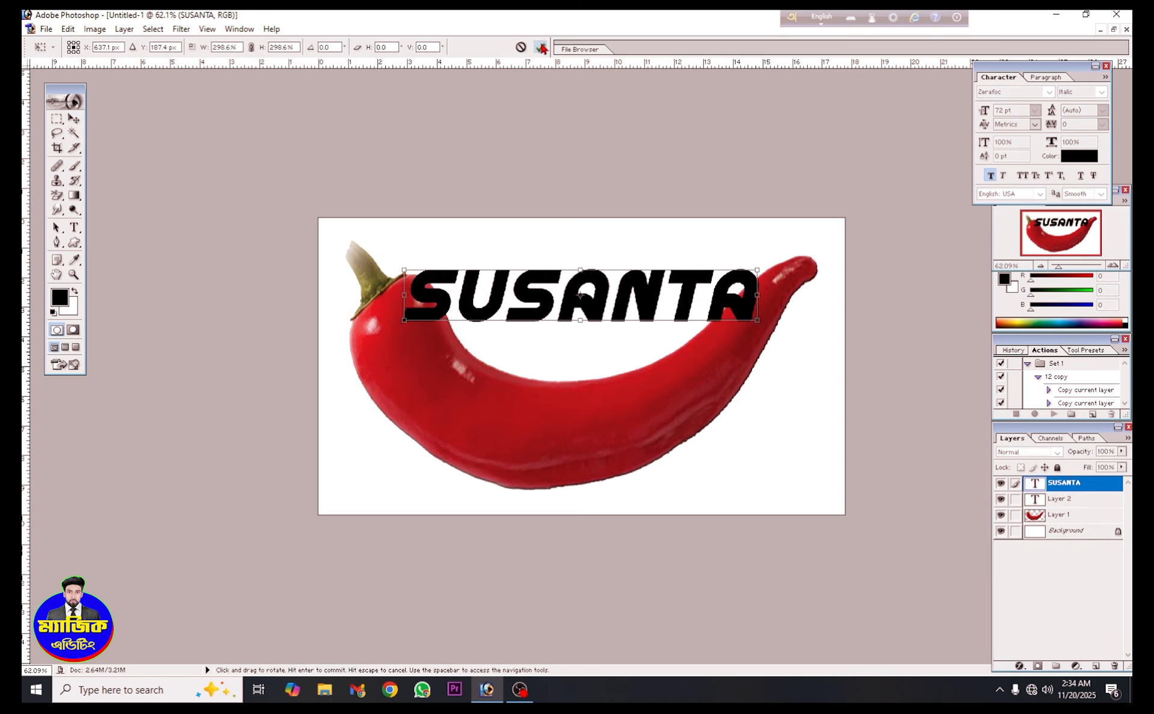
{"action": "left_click", "coordinate": [540, 47]}
Stretch the name text downward to about 184% of its height, keeping its width
{"action": "key", "text": "ctrl+t"}
{"action": "left_click_drag", "start_coordinate": [580, 320], "coordinate": [580, 363]}
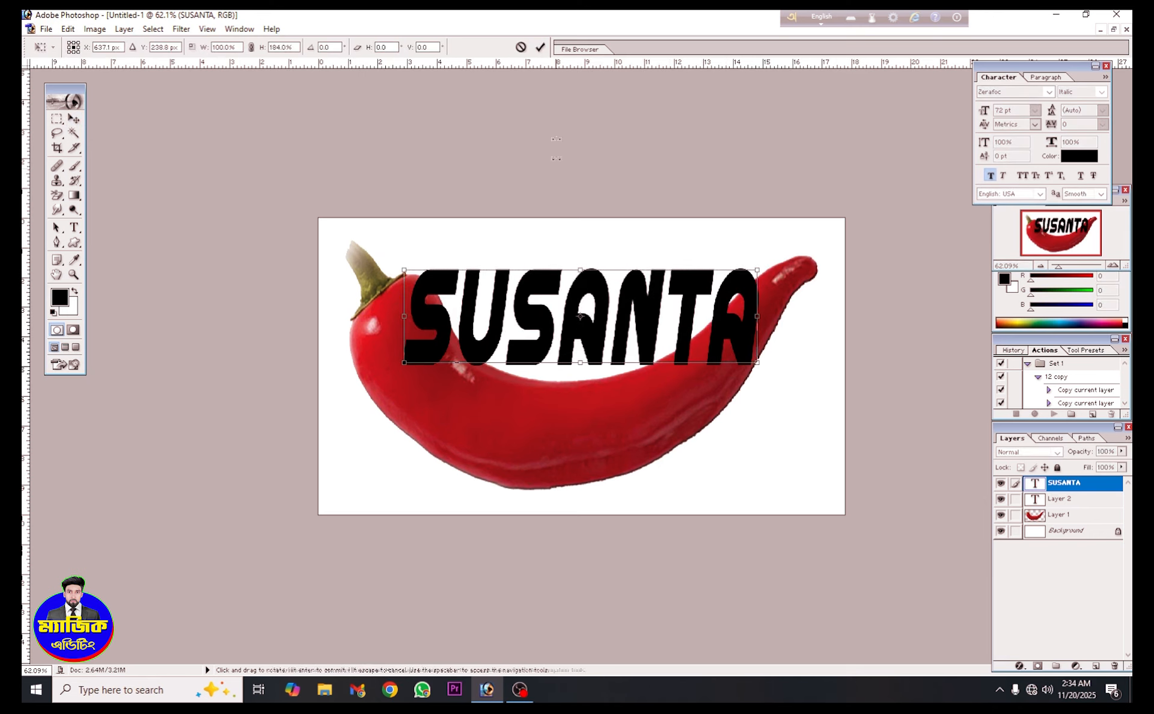
{"action": "left_click", "coordinate": [540, 47]}
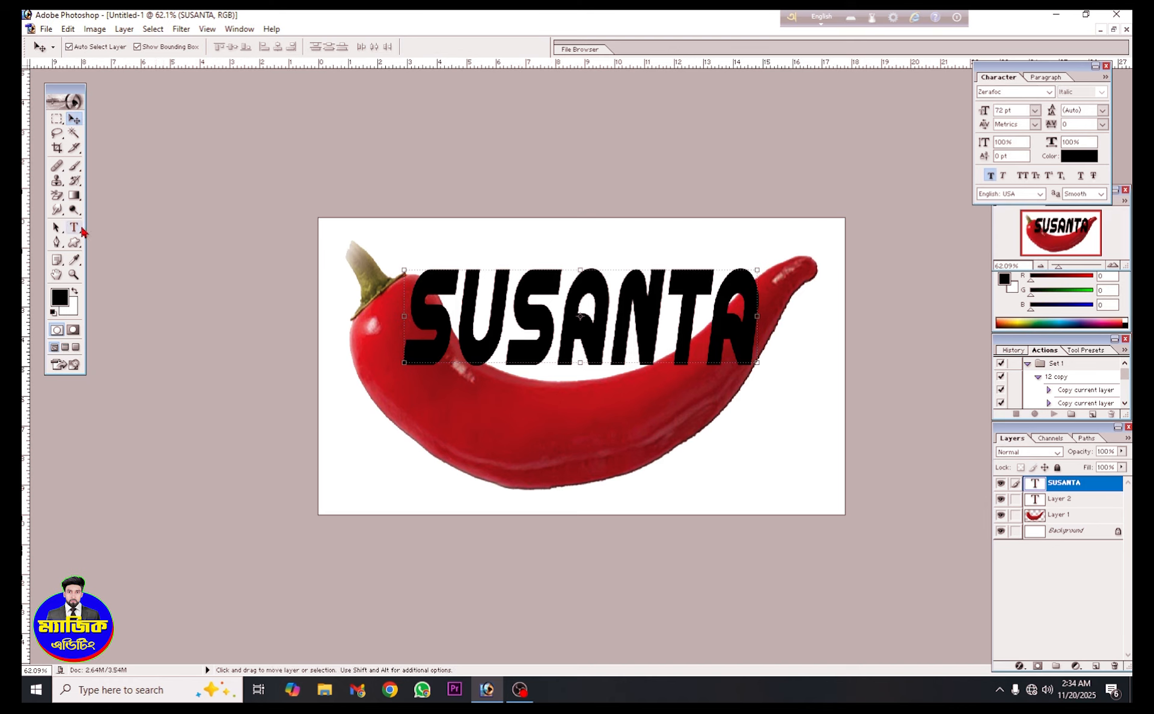
Warp the name text with the horizontal Arch style and a bend of -43% so it curves along the chili
{"action": "left_click", "coordinate": [74, 227]}
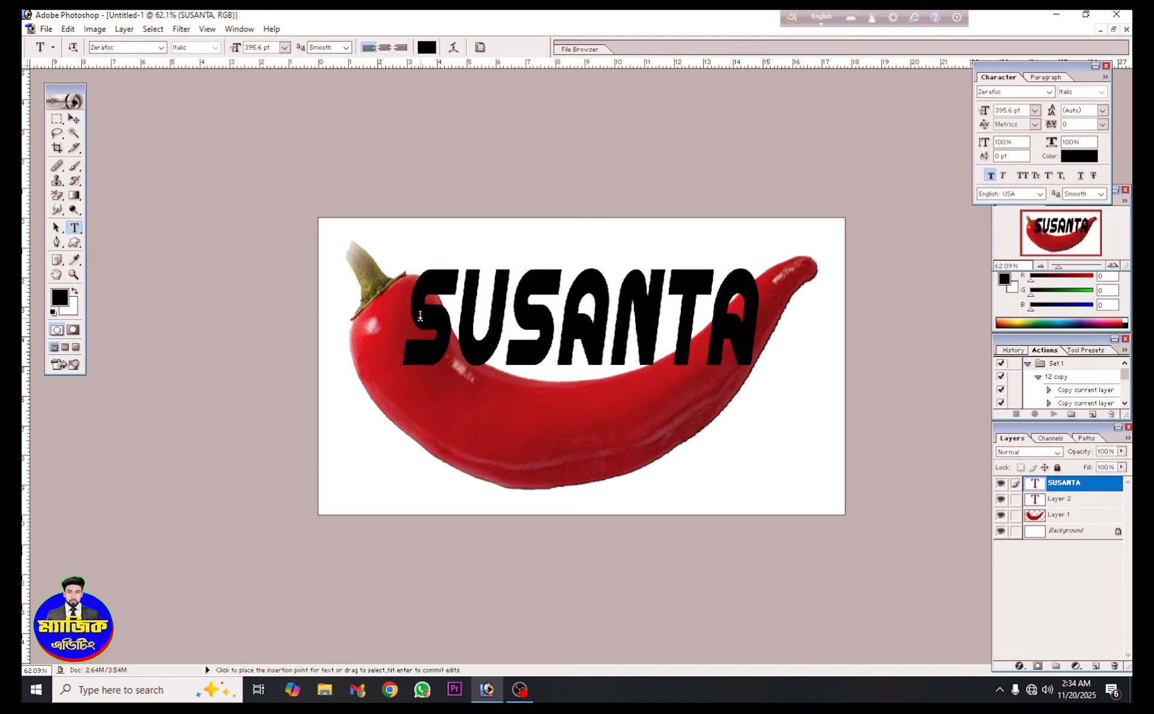
{"action": "left_click", "coordinate": [453, 47]}
{"action": "left_click", "coordinate": [546, 268]}
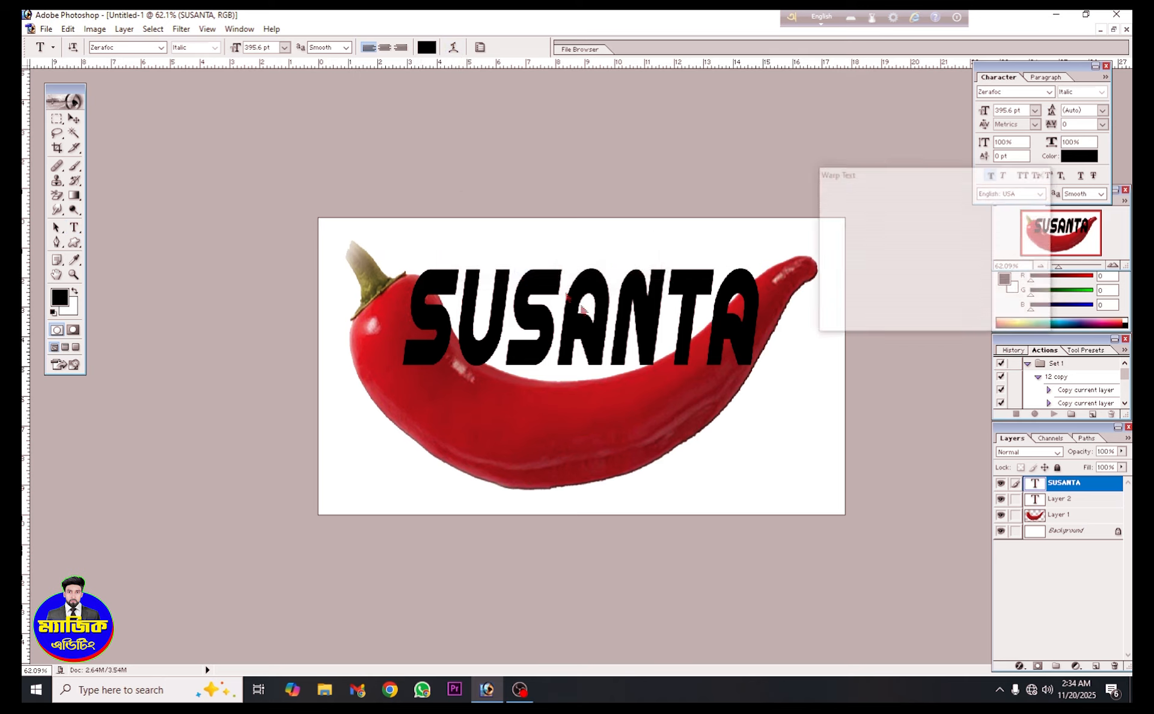
{"action": "left_click_drag", "start_coordinate": [943, 180], "coordinate": [973, 274]}
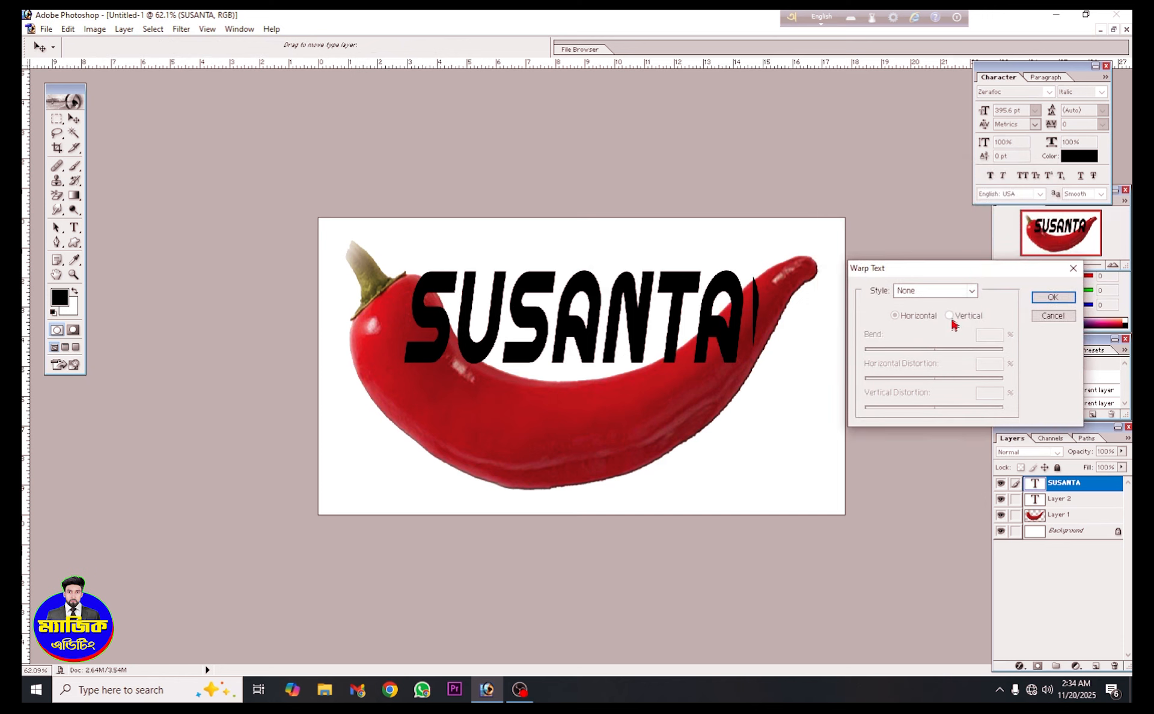
{"action": "left_click", "coordinate": [970, 291]}
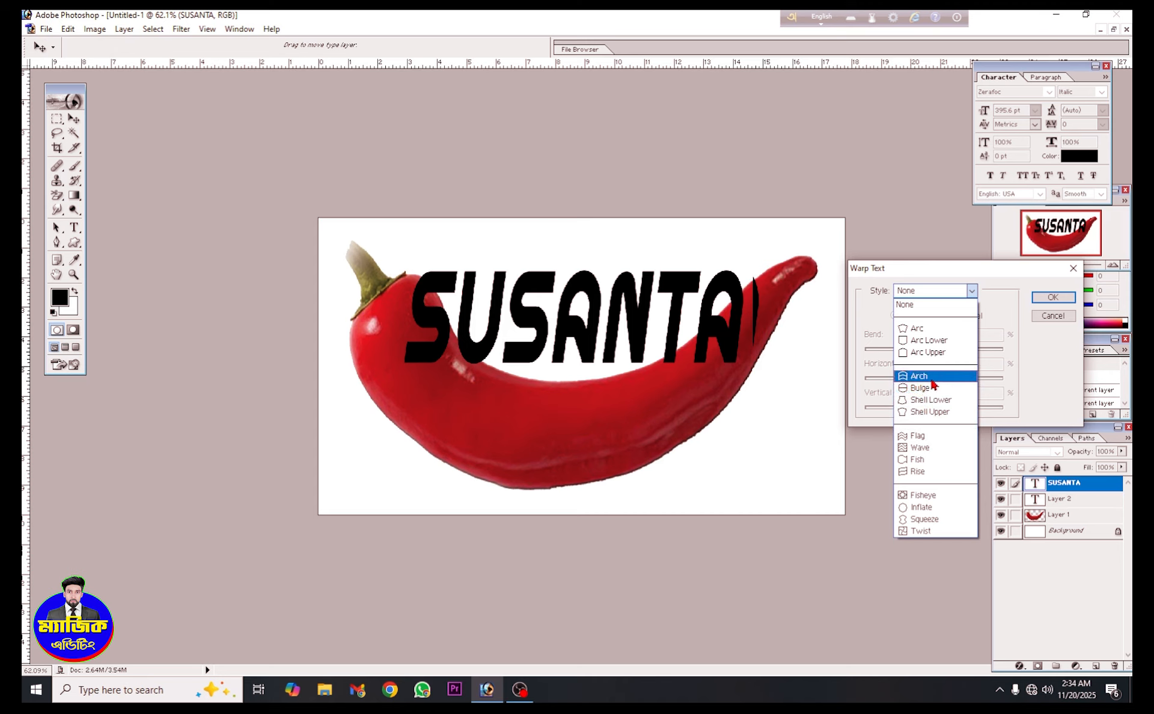
{"action": "left_click", "coordinate": [920, 376]}
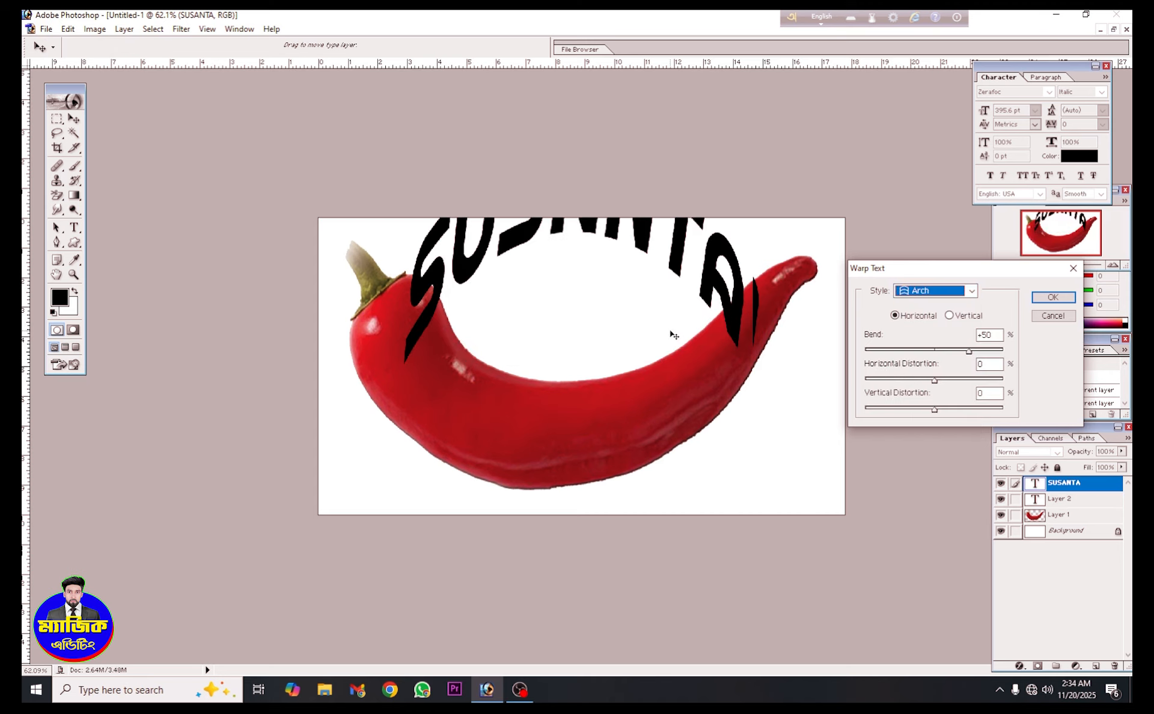
{"action": "left_click", "coordinate": [909, 350]}
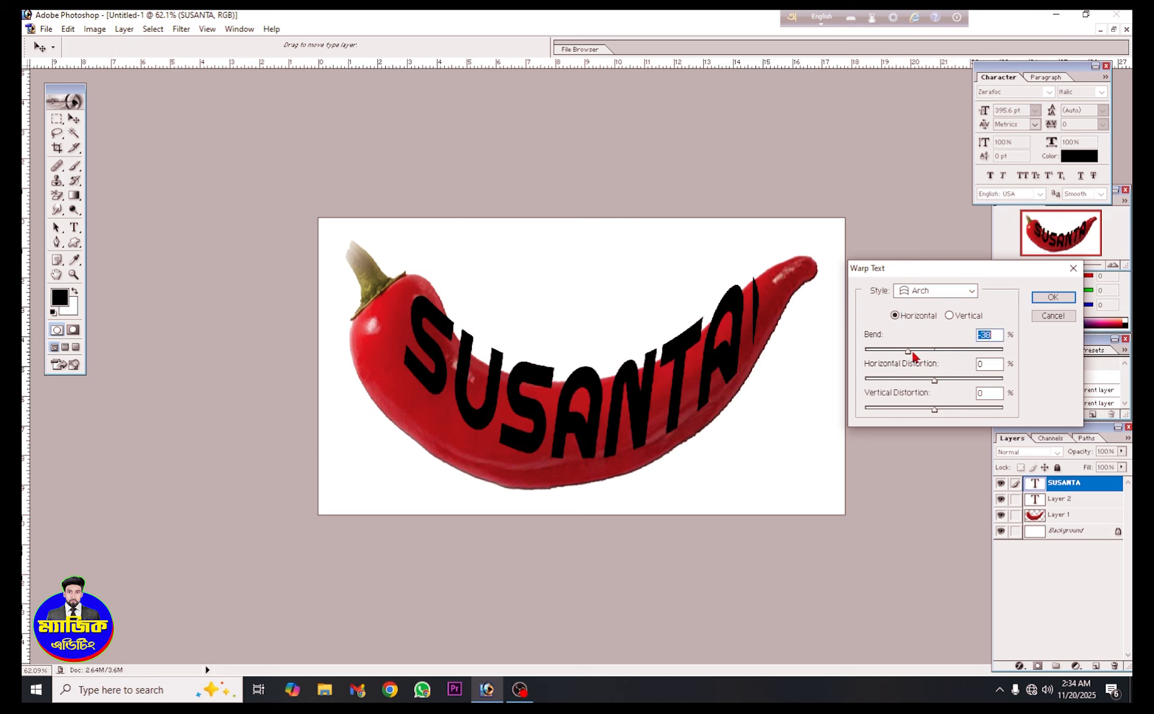
{"action": "left_click_drag", "start_coordinate": [911, 356], "coordinate": [905, 356]}
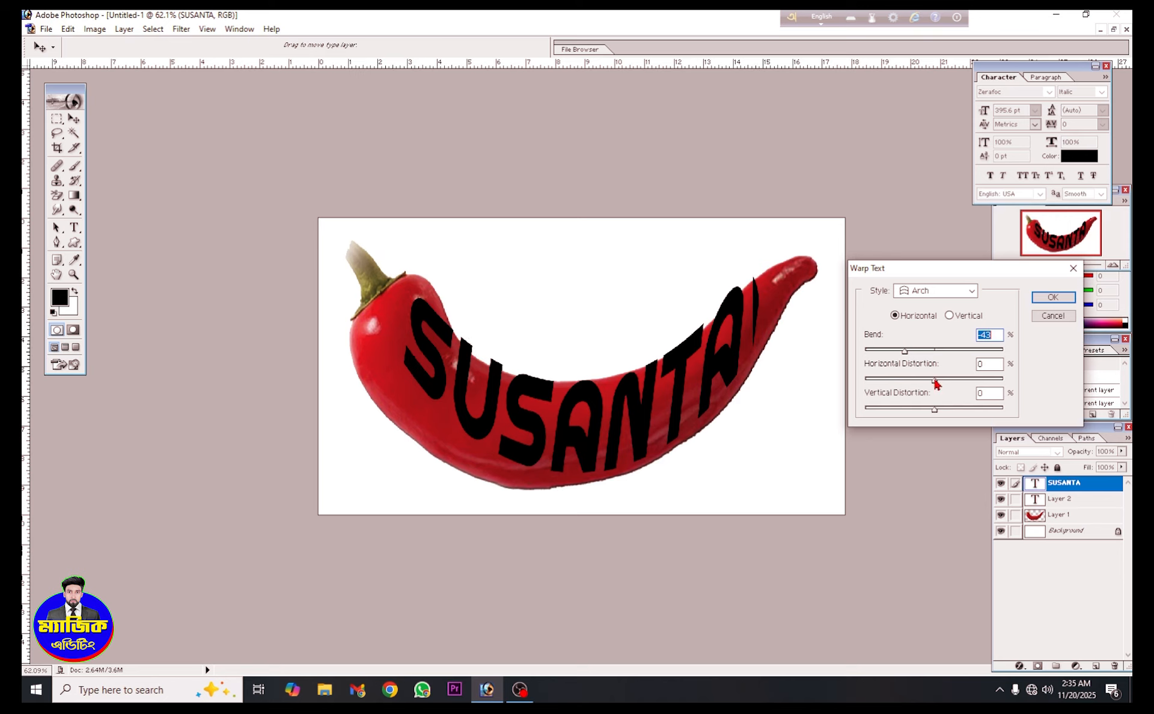
Set the warp's horizontal distortion to -34% and apply the warp to the name text
{"action": "left_click_drag", "start_coordinate": [935, 382], "coordinate": [913, 389]}
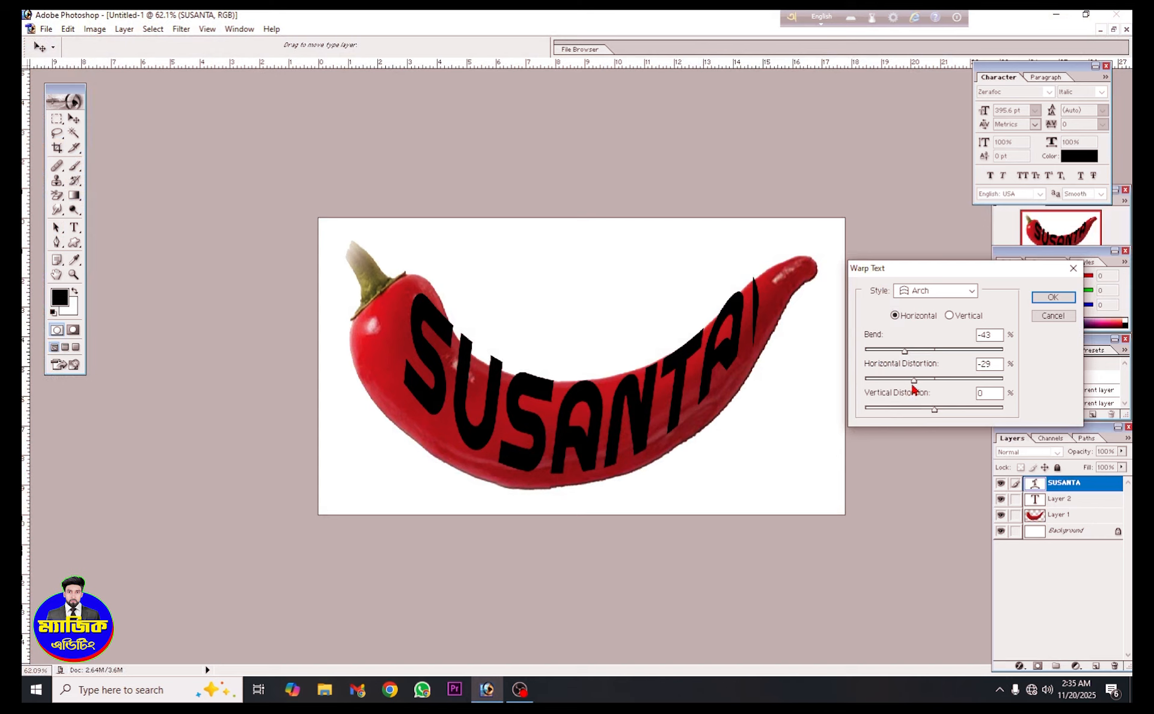
{"action": "left_click_drag", "start_coordinate": [913, 389], "coordinate": [911, 389]}
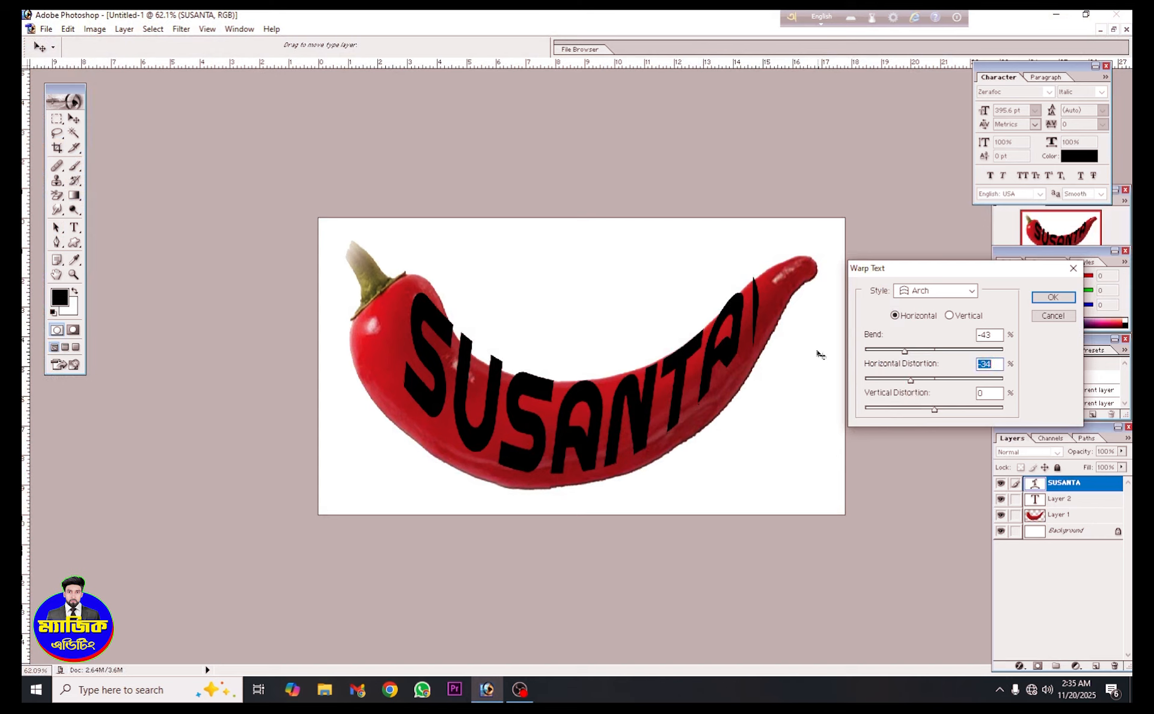
{"action": "left_click", "coordinate": [1062, 298]}
Move the warped name text slightly down so the letters lie over the chili's curved body
{"action": "left_click", "coordinate": [76, 123]}
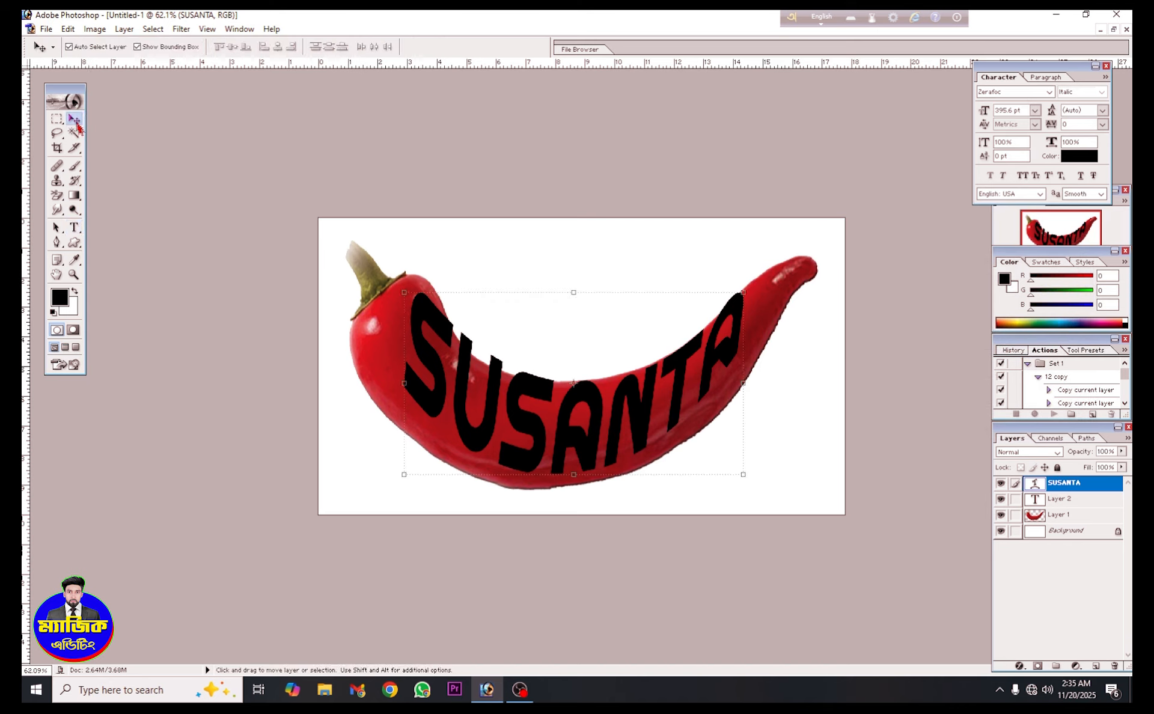
{"action": "left_click_drag", "start_coordinate": [523, 394], "coordinate": [531, 400]}
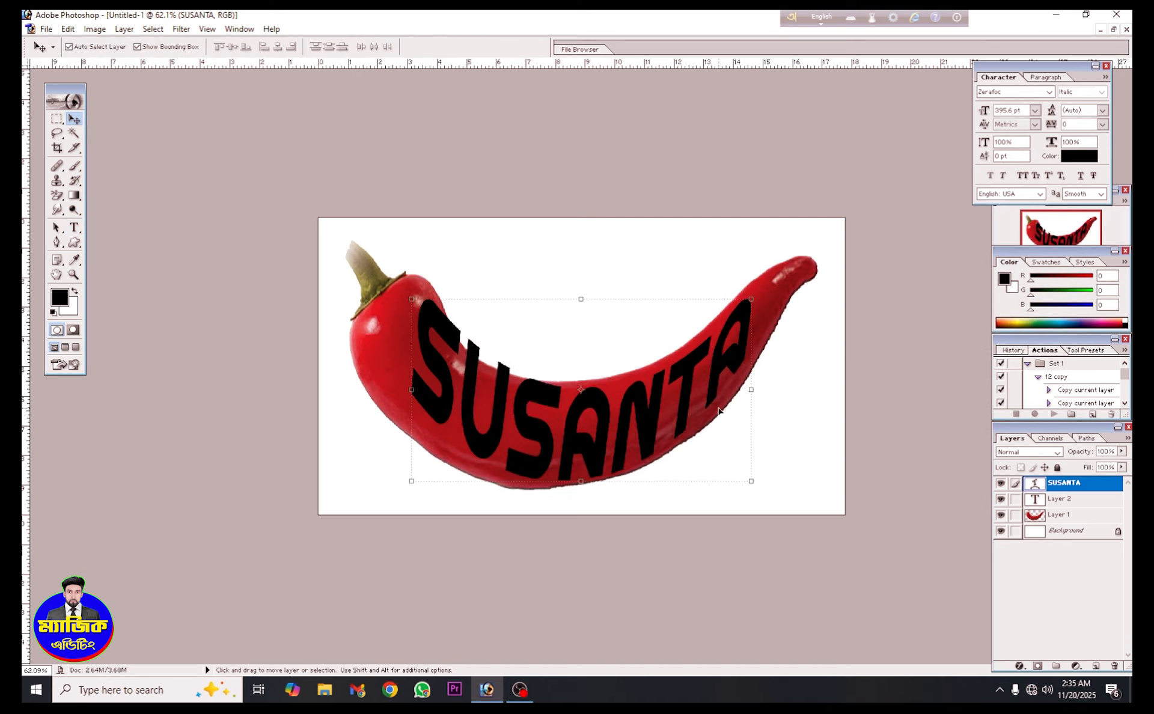
{"action": "left_click_drag", "start_coordinate": [516, 419], "coordinate": [509, 431]}
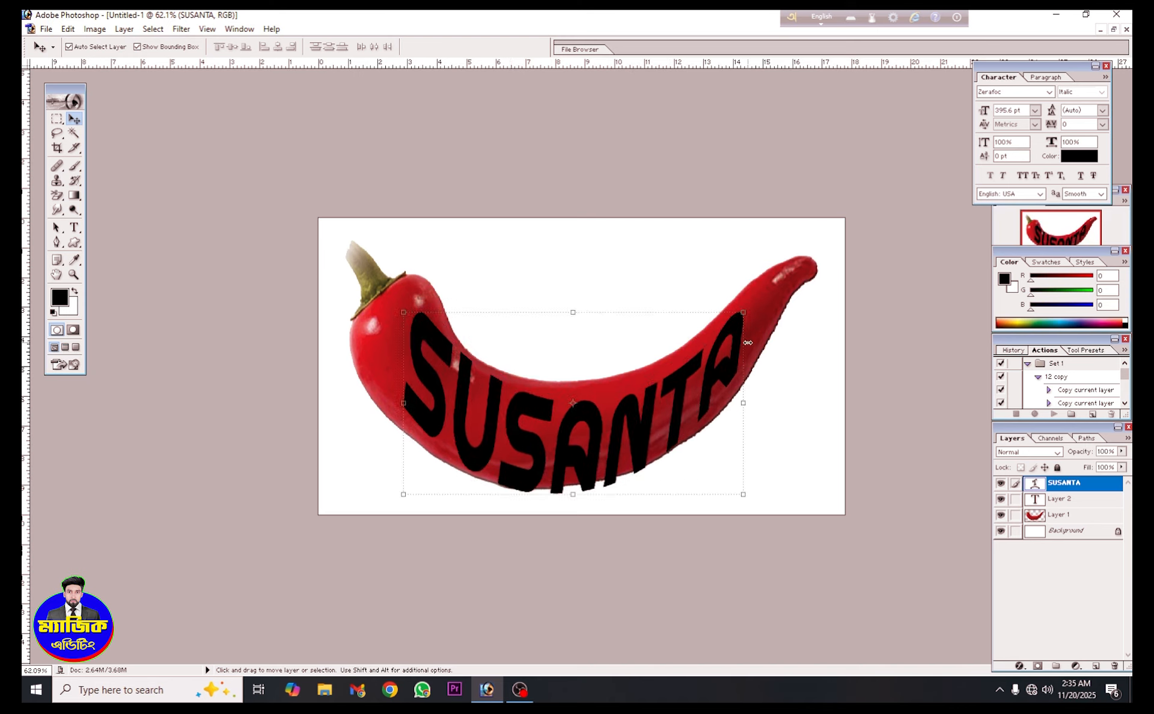
Free-transform the name text, skewing it horizontally to about -12.8° and rotating it about -2.5° by pulling its lower-left corner outward
{"action": "left_click_drag", "start_coordinate": [649, 497], "coordinate": [649, 490]}
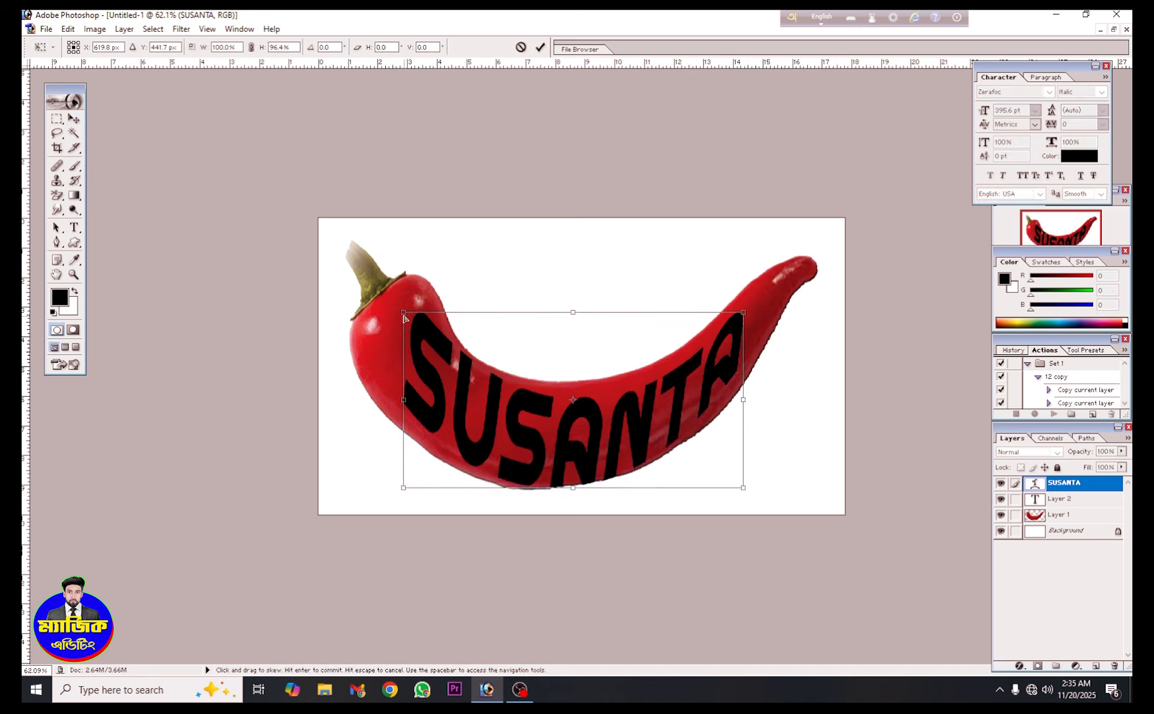
{"action": "left_click_drag", "start_coordinate": [405, 316], "coordinate": [421, 314]}
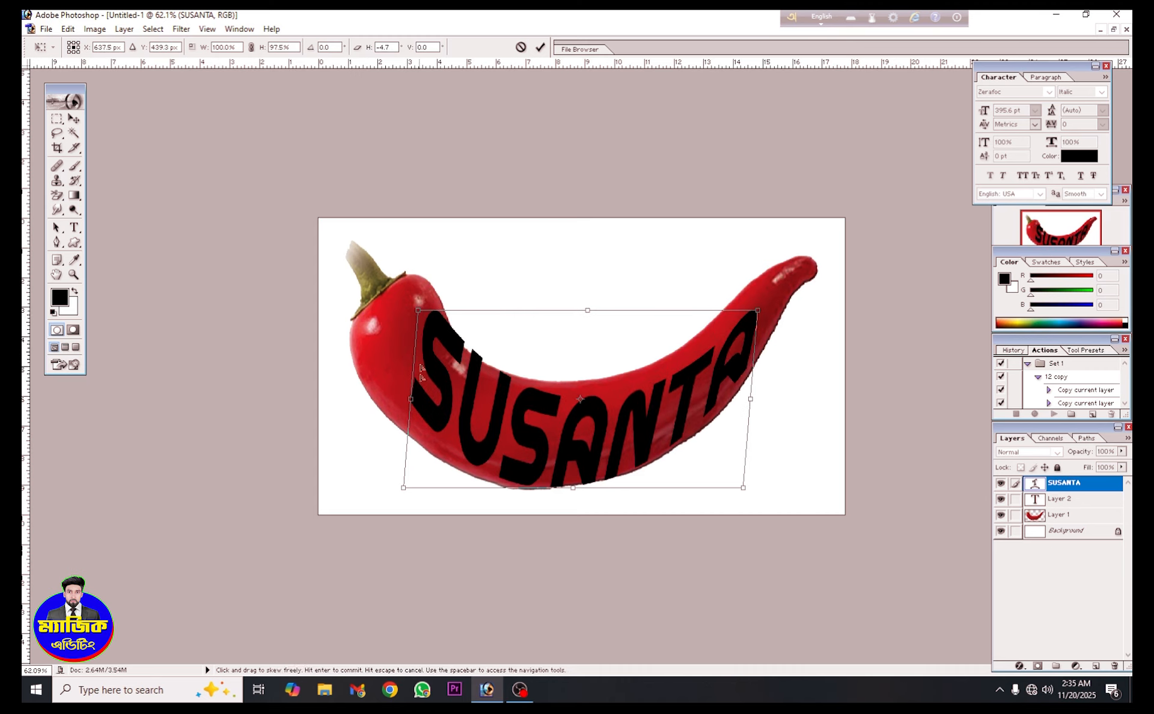
{"action": "left_click_drag", "start_coordinate": [404, 488], "coordinate": [390, 503]}
{"action": "left_click_drag", "start_coordinate": [418, 319], "coordinate": [420, 320]}
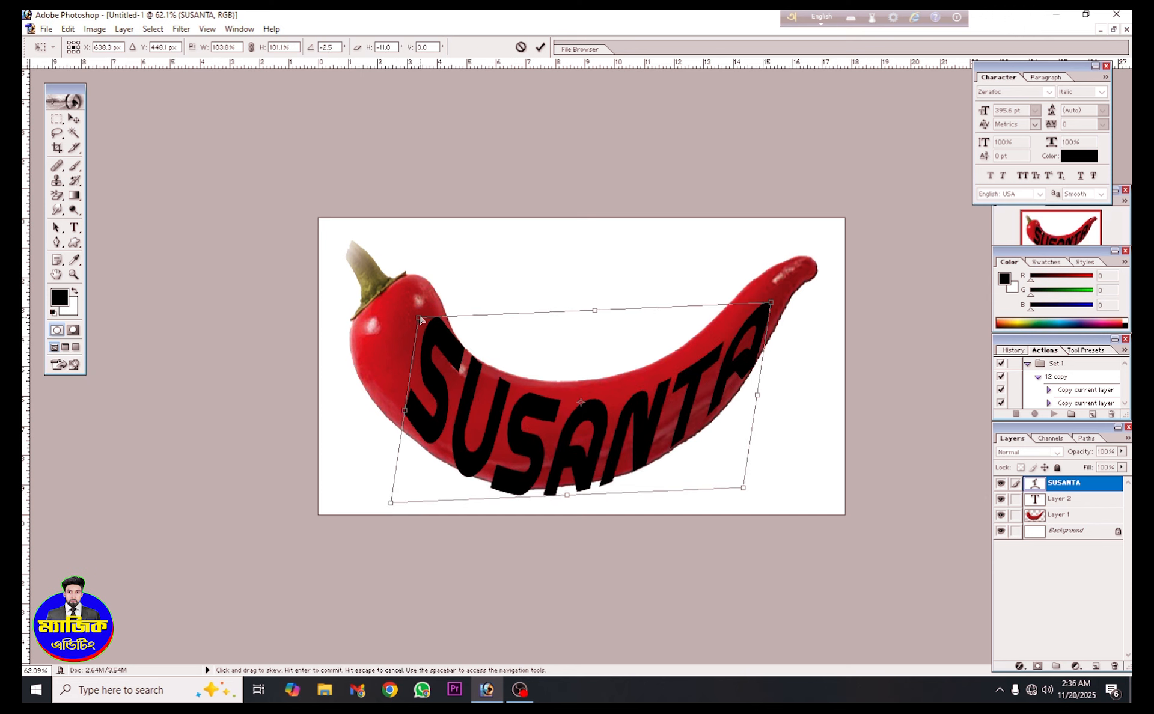
{"action": "left_click_drag", "start_coordinate": [391, 504], "coordinate": [385, 509]}
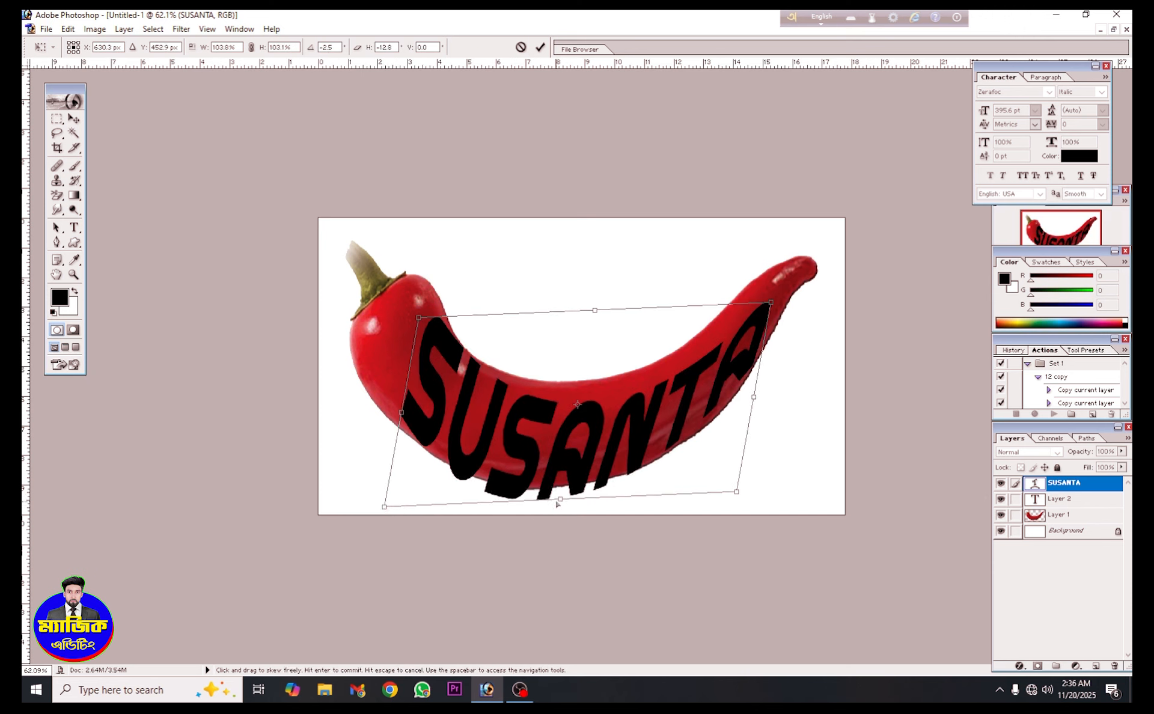
Ease the text's horizontal skew to about -2.9° and trim its height to fit the chili's lower edge
{"action": "left_click_drag", "start_coordinate": [560, 499], "coordinate": [560, 492]}
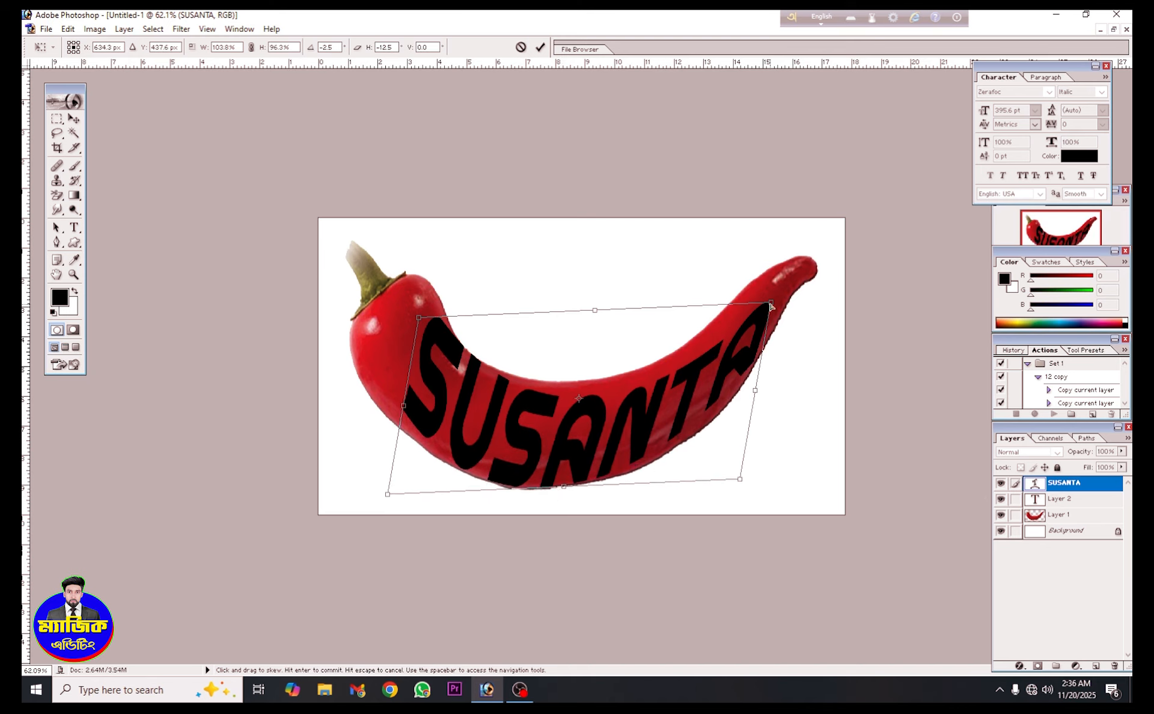
{"action": "left_click_drag", "start_coordinate": [771, 305], "coordinate": [757, 303]}
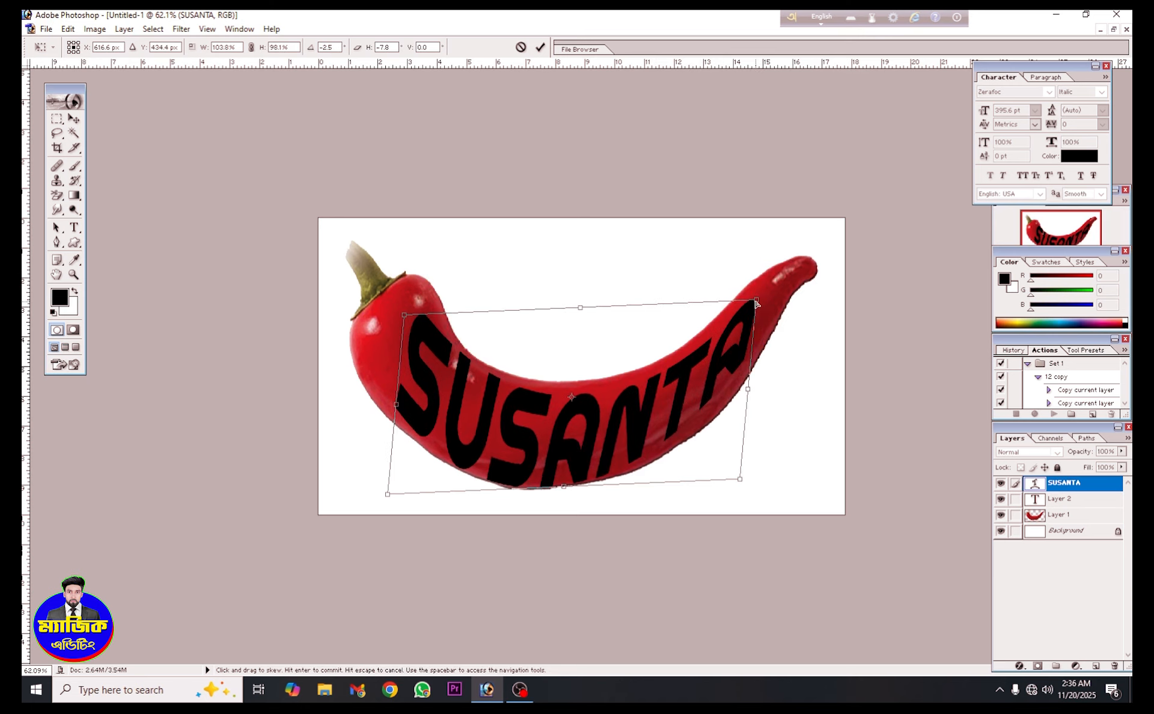
{"action": "left_click_drag", "start_coordinate": [642, 483], "coordinate": [657, 486]}
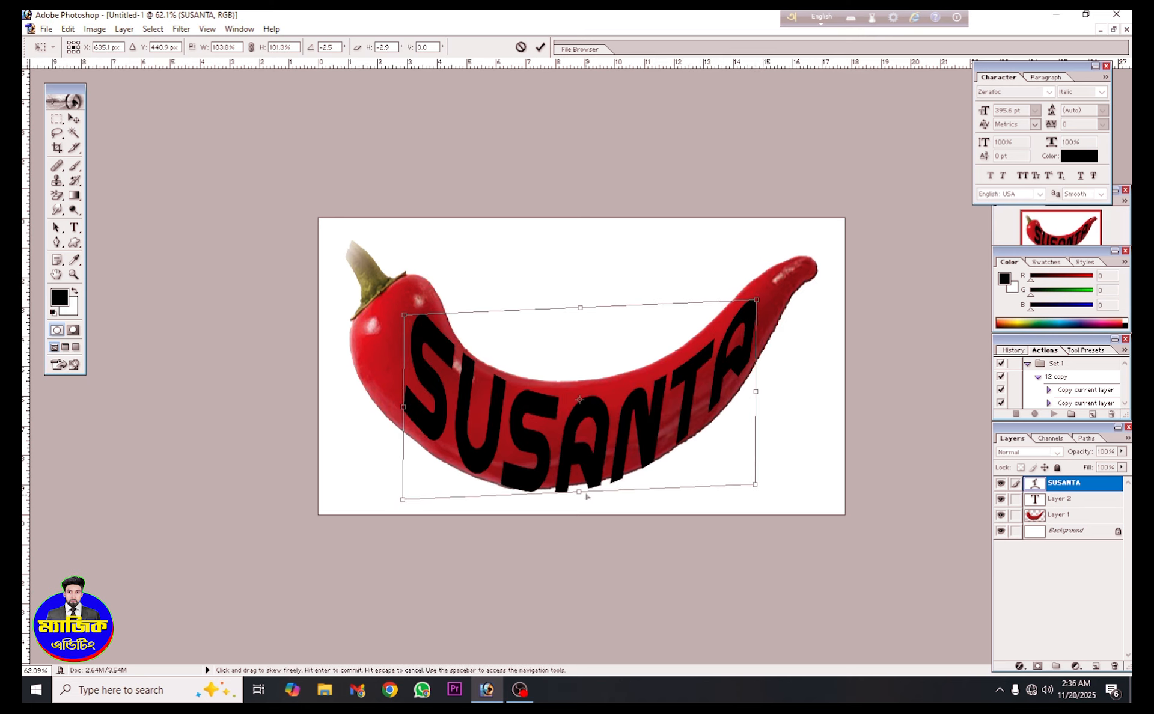
{"action": "left_click_drag", "start_coordinate": [582, 494], "coordinate": [581, 490]}
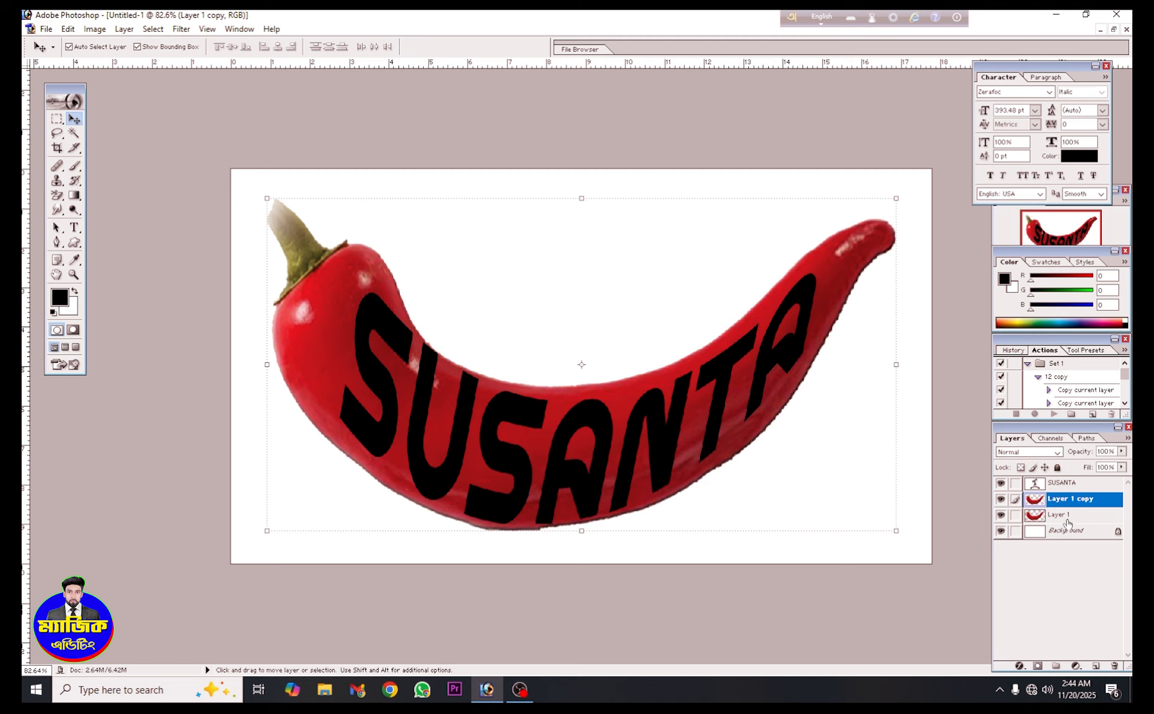
Load the name text's outline as a selection and add it as a layer mask on Layer 1 copy
{"action": "left_click", "coordinate": [1079, 485]}
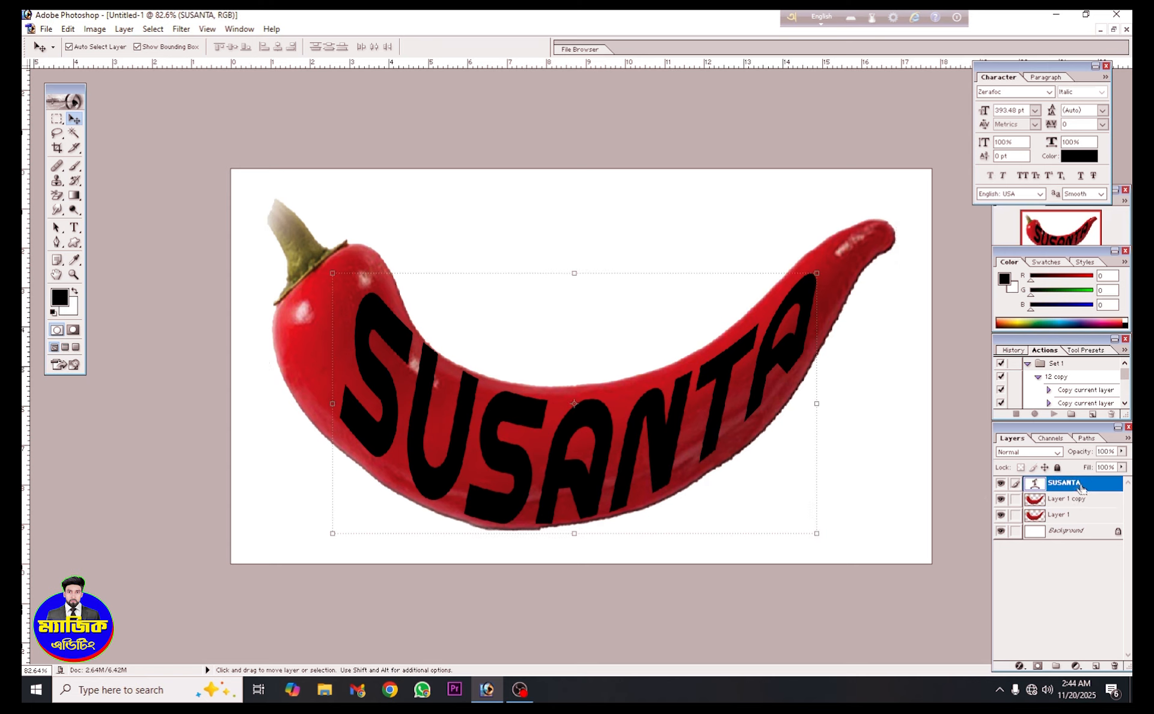
{"action": "left_click", "coordinate": [1092, 489], "text": "ctrl"}
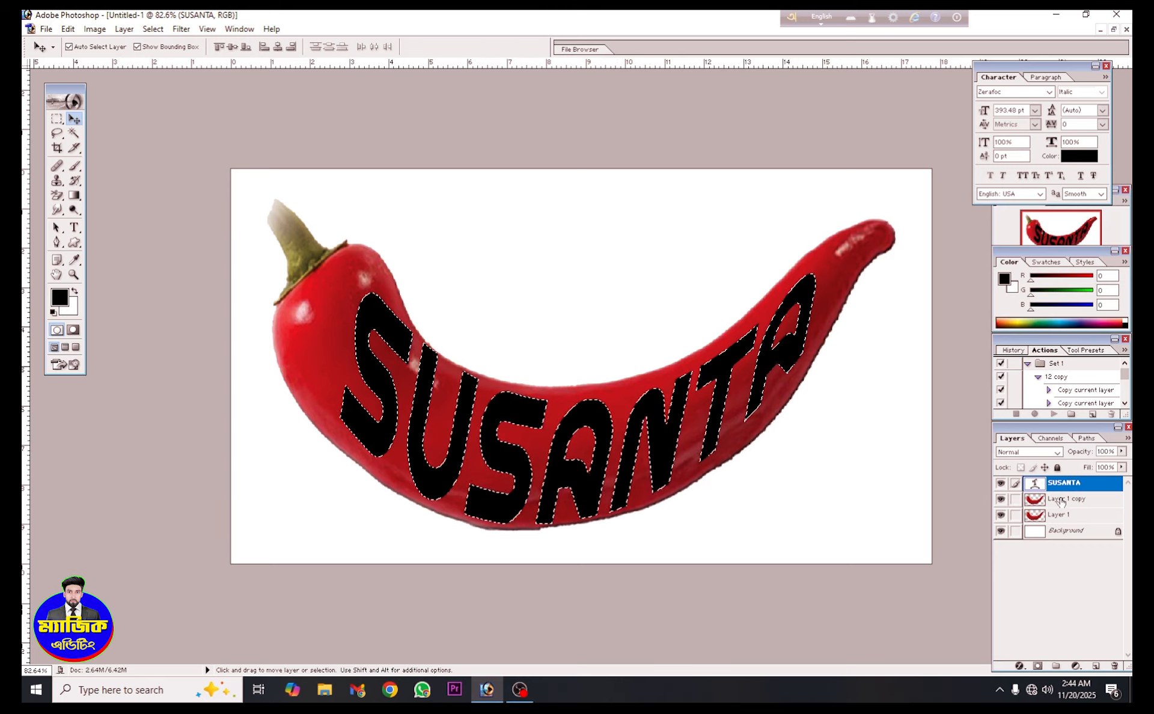
{"action": "left_click", "coordinate": [1096, 503]}
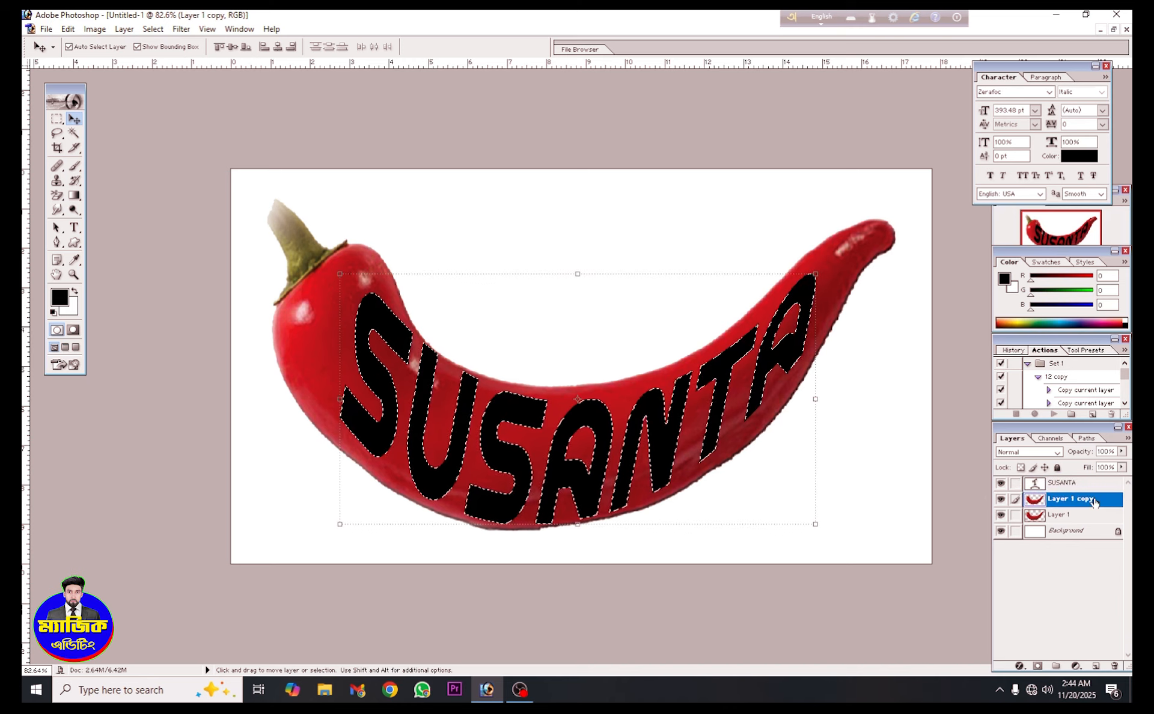
{"action": "left_click", "coordinate": [1038, 666]}
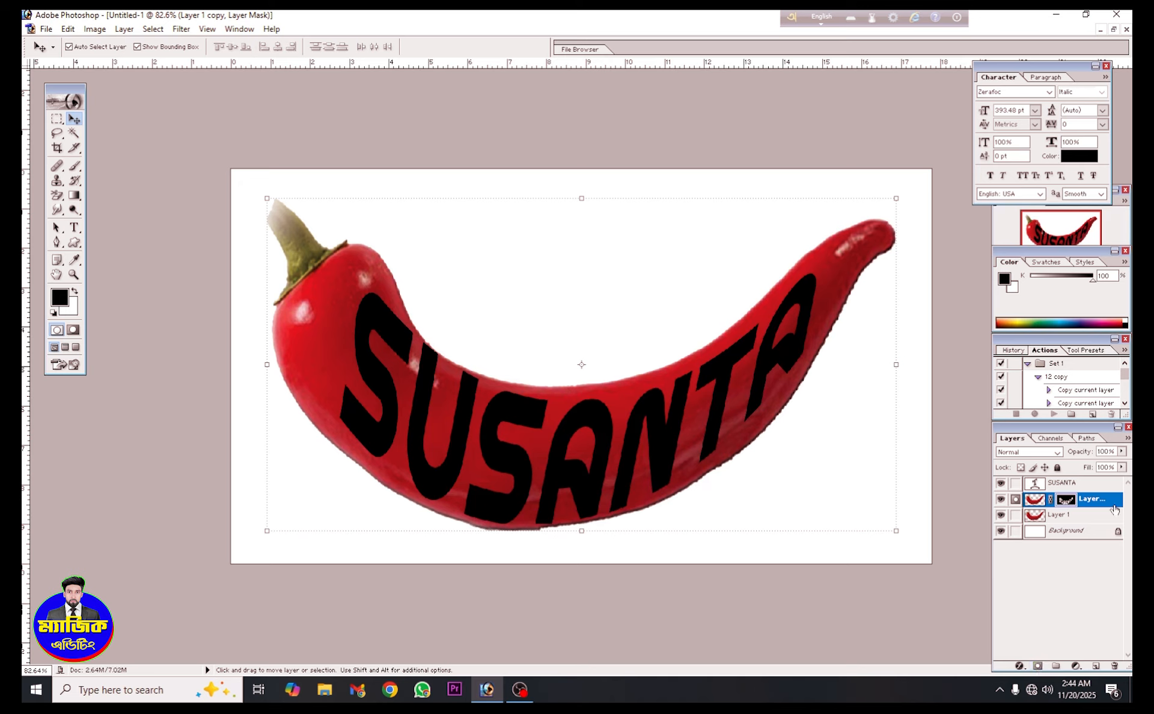
Hide the black name text layer and check the chili-textured letters by briefly hiding Layer 1
{"action": "left_click", "coordinate": [1001, 484]}
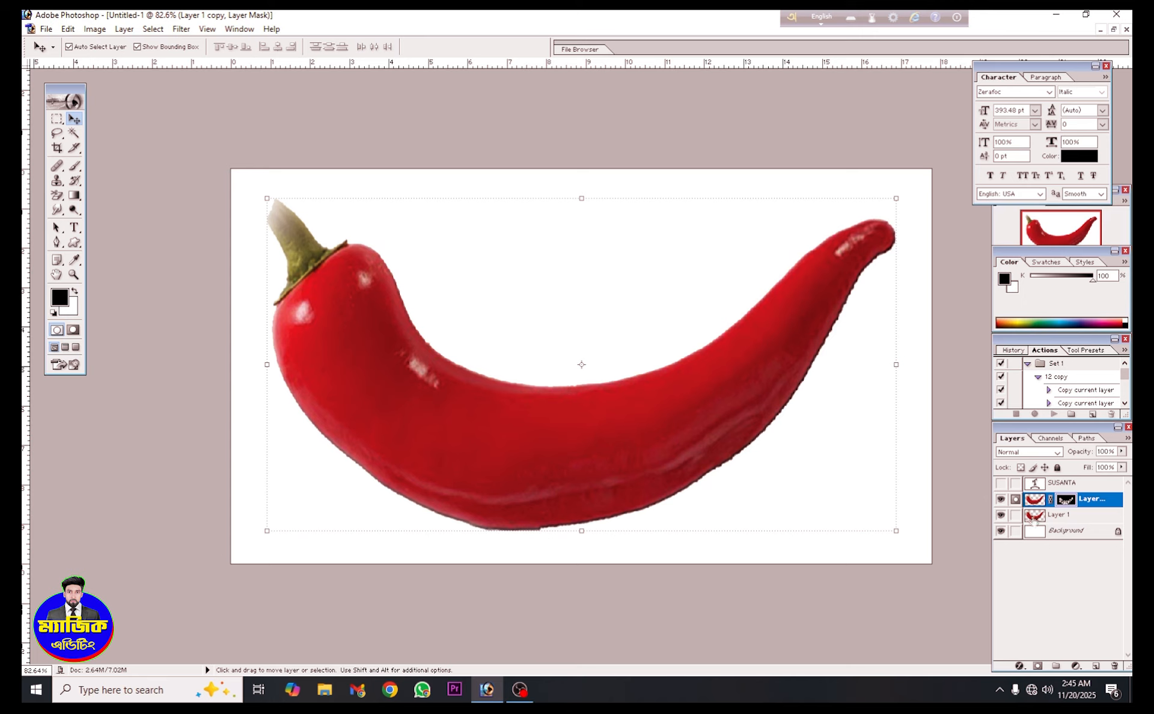
{"action": "left_click", "coordinate": [1001, 516]}
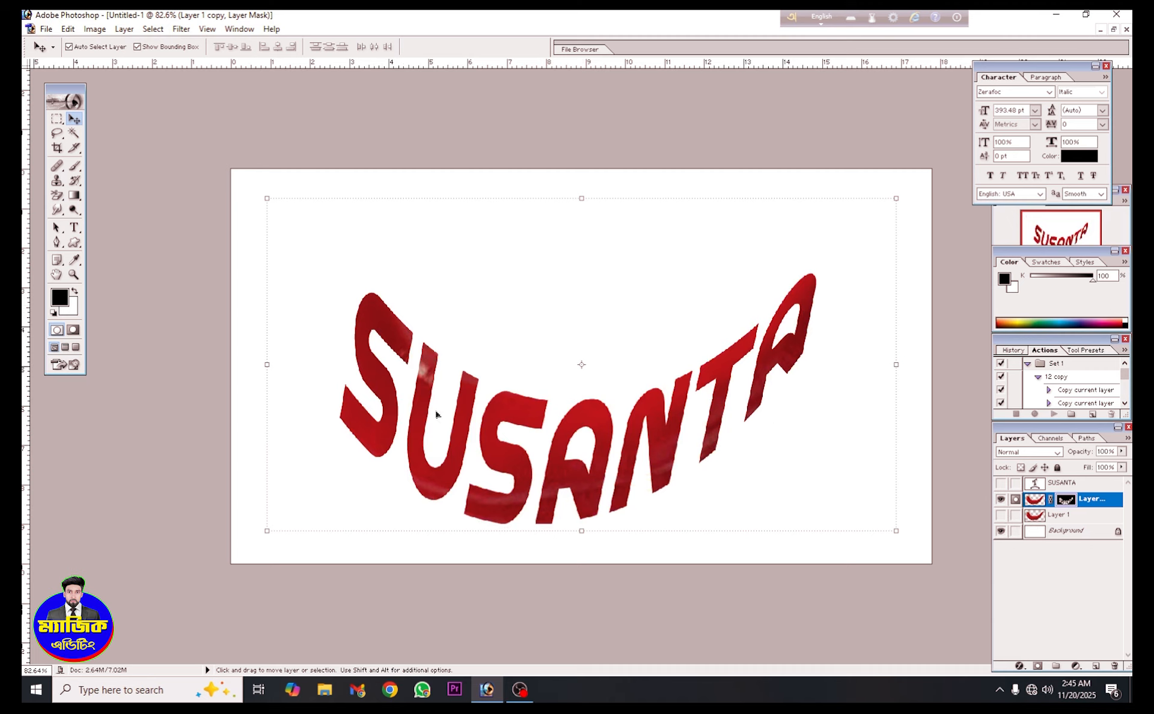
{"action": "left_click", "coordinate": [1001, 516]}
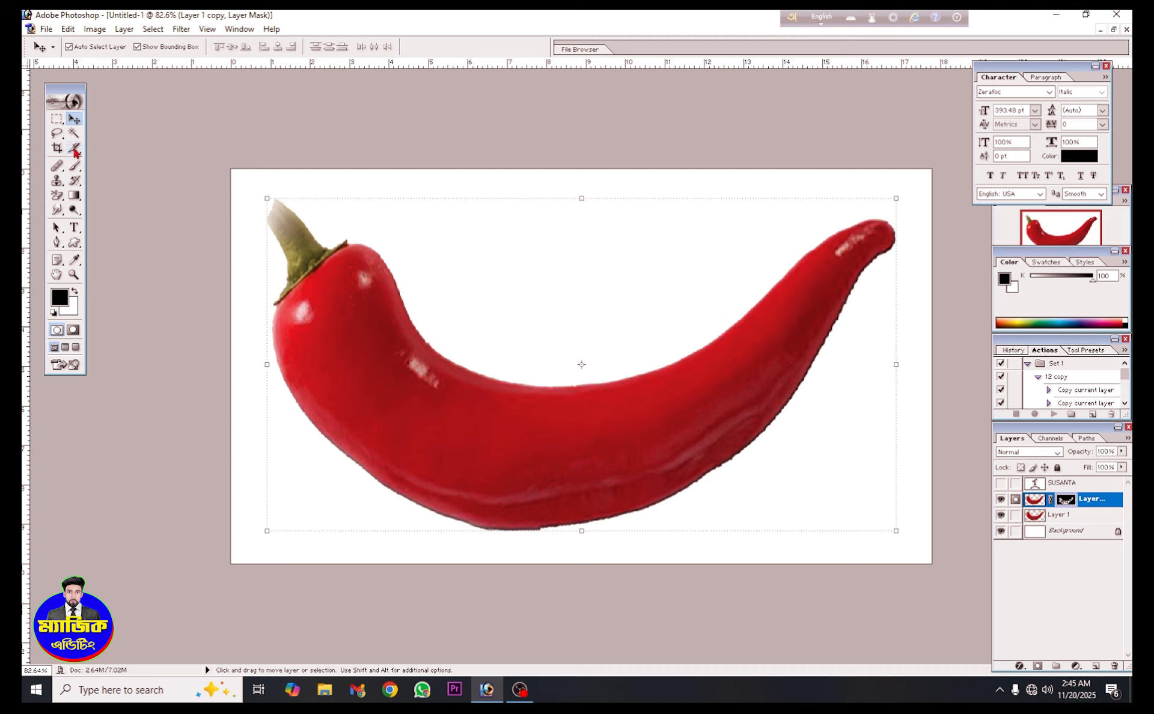
Choose the Brush tool with a soft round tip and set its master diameter to 133 px
{"action": "left_click", "coordinate": [75, 168]}
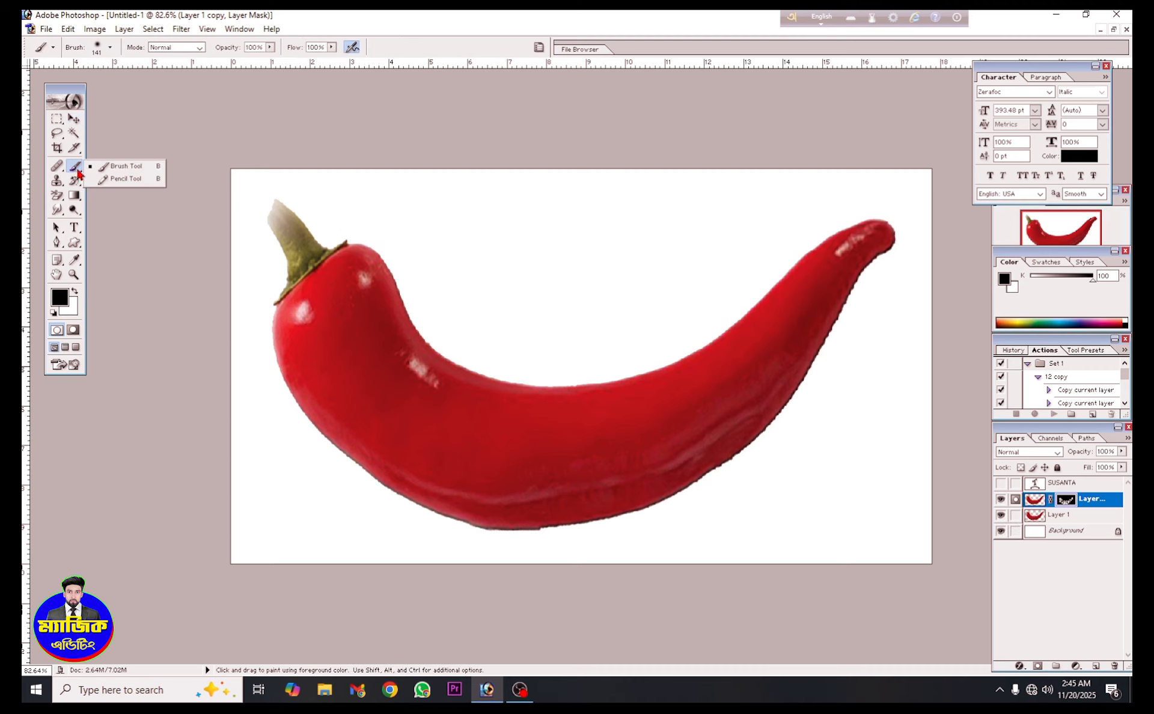
{"action": "left_click", "coordinate": [111, 48]}
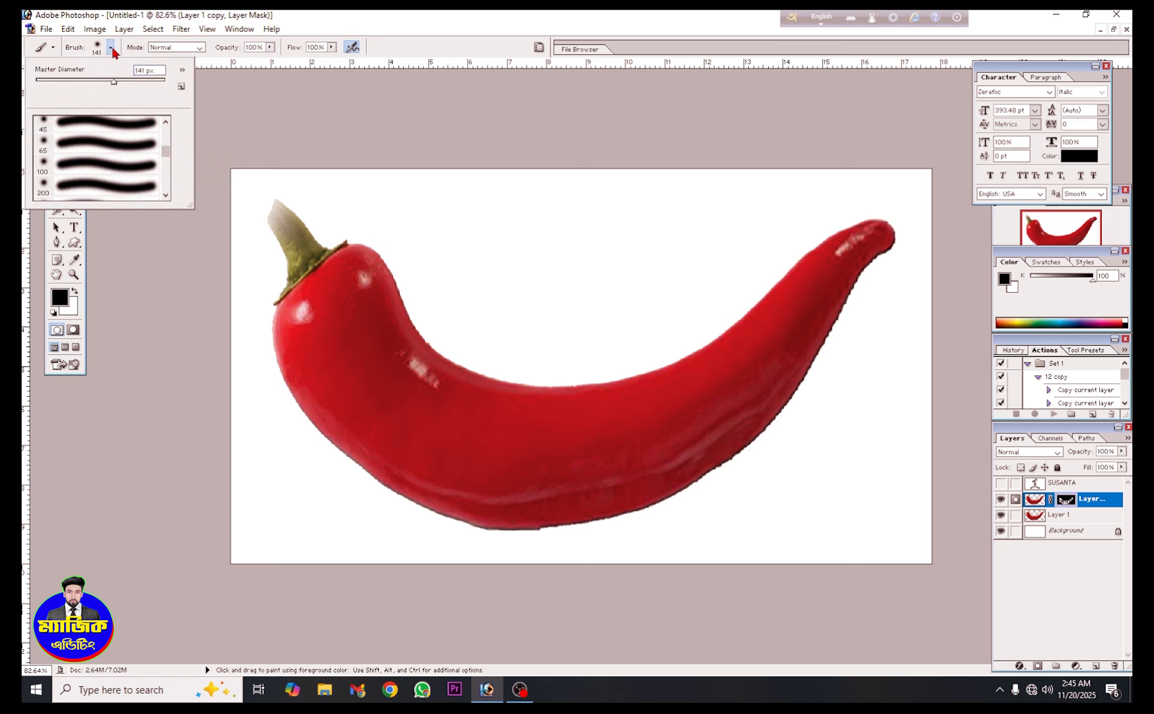
{"action": "left_click", "coordinate": [116, 142]}
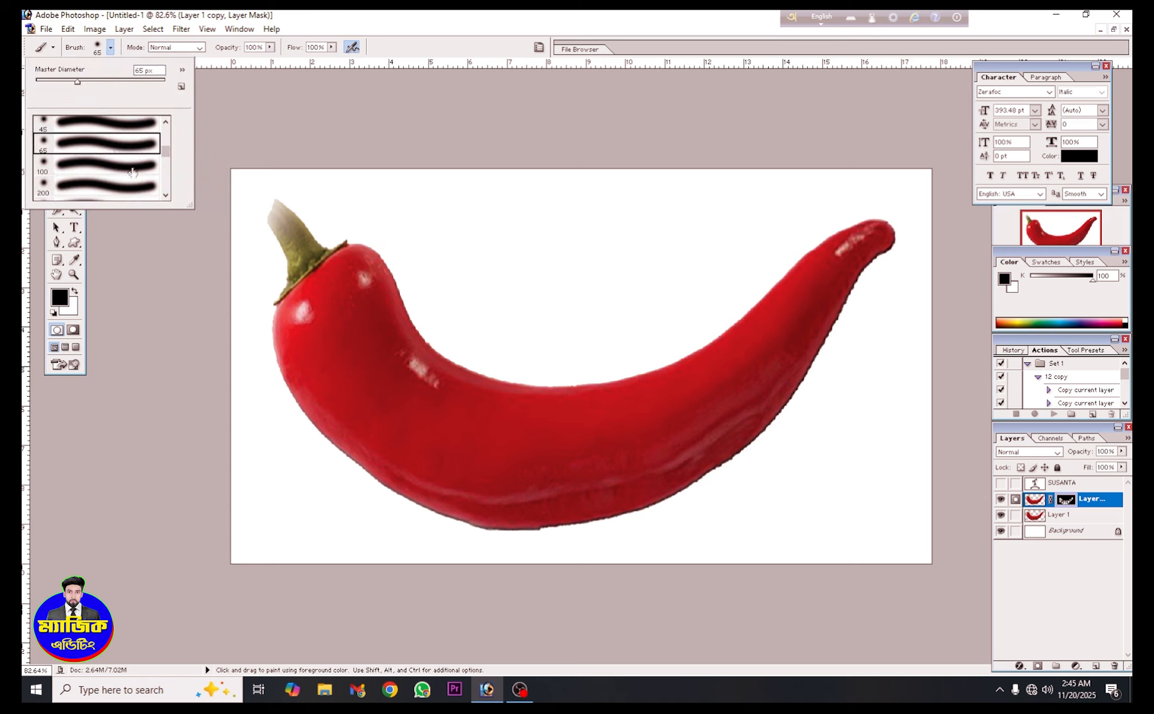
{"action": "mouse_move", "coordinate": [165, 152]}
{"action": "left_mouse_down"}
{"action": "mouse_move", "coordinate": [167, 168]}
{"action": "mouse_move", "coordinate": [166, 149]}
{"action": "left_mouse_up"}
{"action": "left_click", "coordinate": [125, 155]}
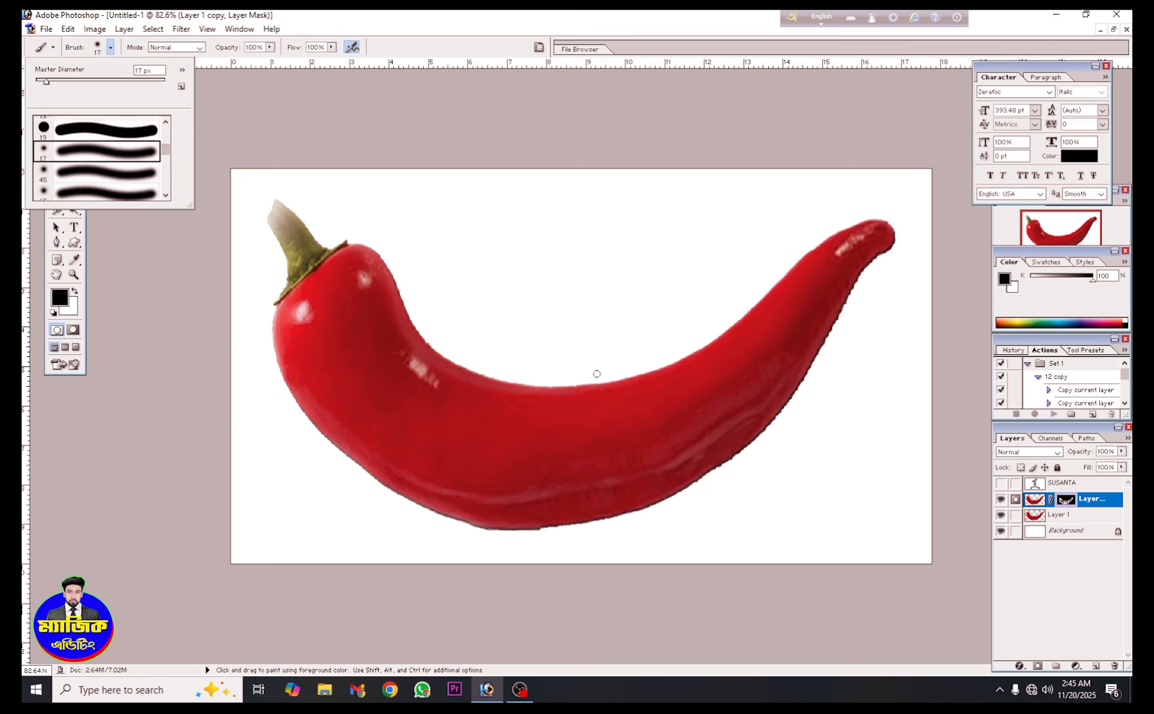
{"action": "right_click", "coordinate": [582, 407]}
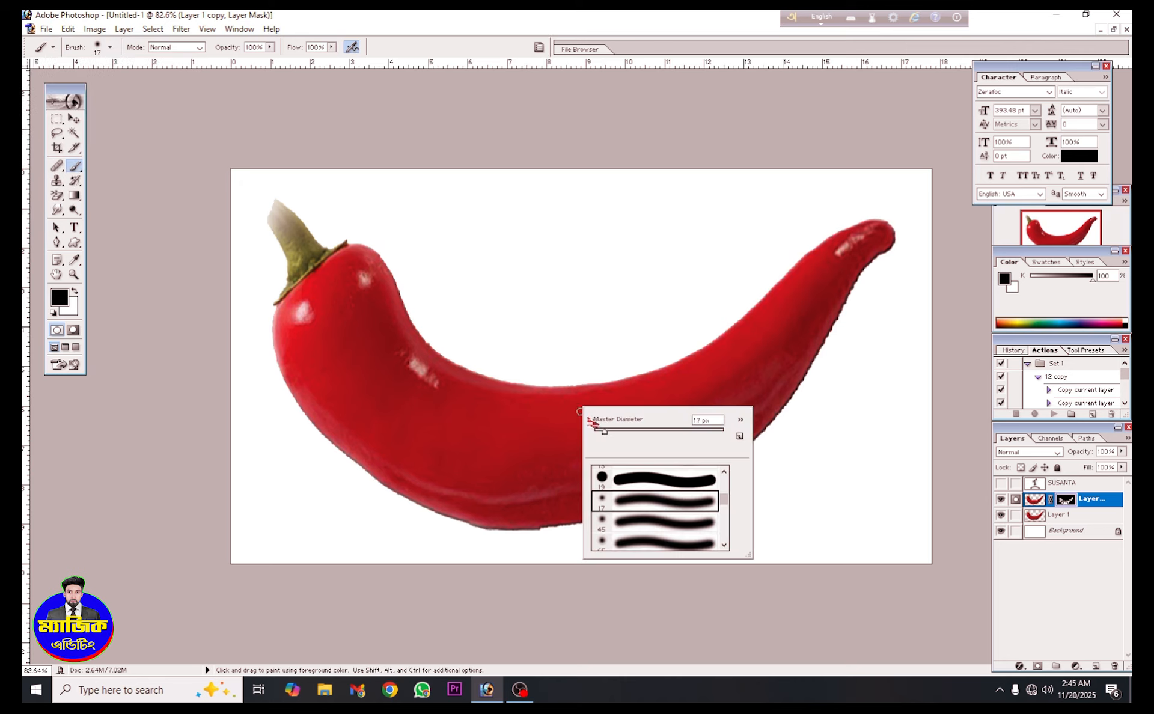
{"action": "left_click_drag", "start_coordinate": [605, 430], "coordinate": [670, 431]}
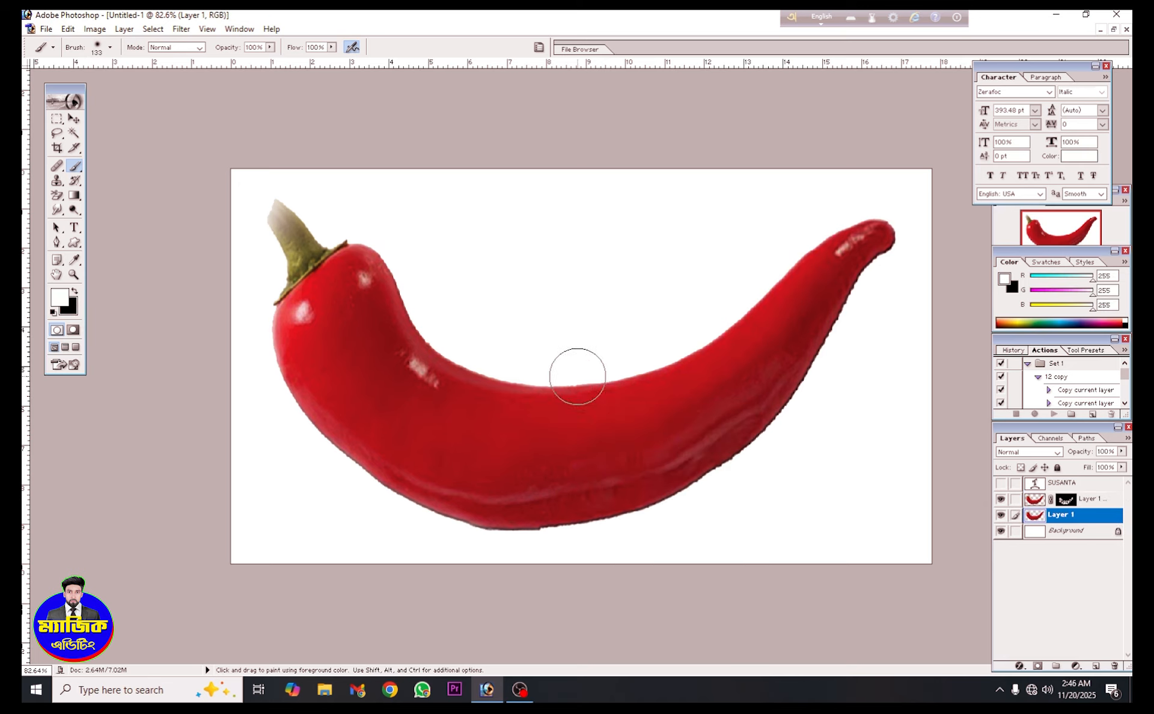
Paint white over the middle of the chili body on Layer 1, clearing the area around the third to fifth letters
{"action": "left_click", "coordinate": [575, 386]}
{"action": "mouse_move", "coordinate": [575, 387]}
{"action": "left_mouse_down"}
{"action": "mouse_move", "coordinate": [588, 512]}
{"action": "mouse_move", "coordinate": [574, 388]}
{"action": "mouse_move", "coordinate": [564, 528]}
{"action": "left_mouse_up"}
{"action": "mouse_move", "coordinate": [544, 369]}
{"action": "left_mouse_down"}
{"action": "mouse_move", "coordinate": [525, 512]}
{"action": "mouse_move", "coordinate": [535, 475]}
{"action": "left_mouse_up"}
{"action": "mouse_move", "coordinate": [523, 379]}
{"action": "left_mouse_down"}
{"action": "mouse_move", "coordinate": [505, 533]}
{"action": "mouse_move", "coordinate": [490, 526]}
{"action": "left_mouse_up"}
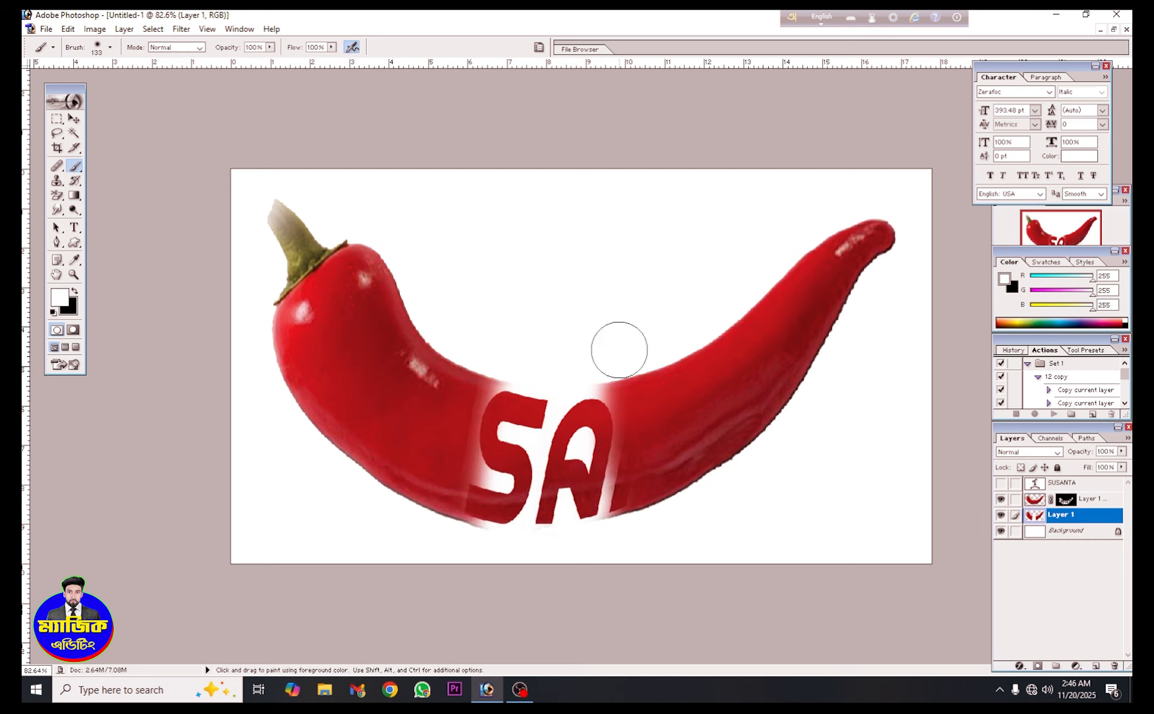
{"action": "mouse_move", "coordinate": [619, 348]}
{"action": "left_mouse_down"}
{"action": "mouse_move", "coordinate": [640, 518]}
{"action": "mouse_move", "coordinate": [631, 504]}
{"action": "left_mouse_up"}
{"action": "mouse_move", "coordinate": [596, 383]}
{"action": "left_mouse_down"}
{"action": "mouse_move", "coordinate": [613, 536]}
{"action": "mouse_move", "coordinate": [610, 423]}
{"action": "mouse_move", "coordinate": [582, 542]}
{"action": "left_mouse_up"}
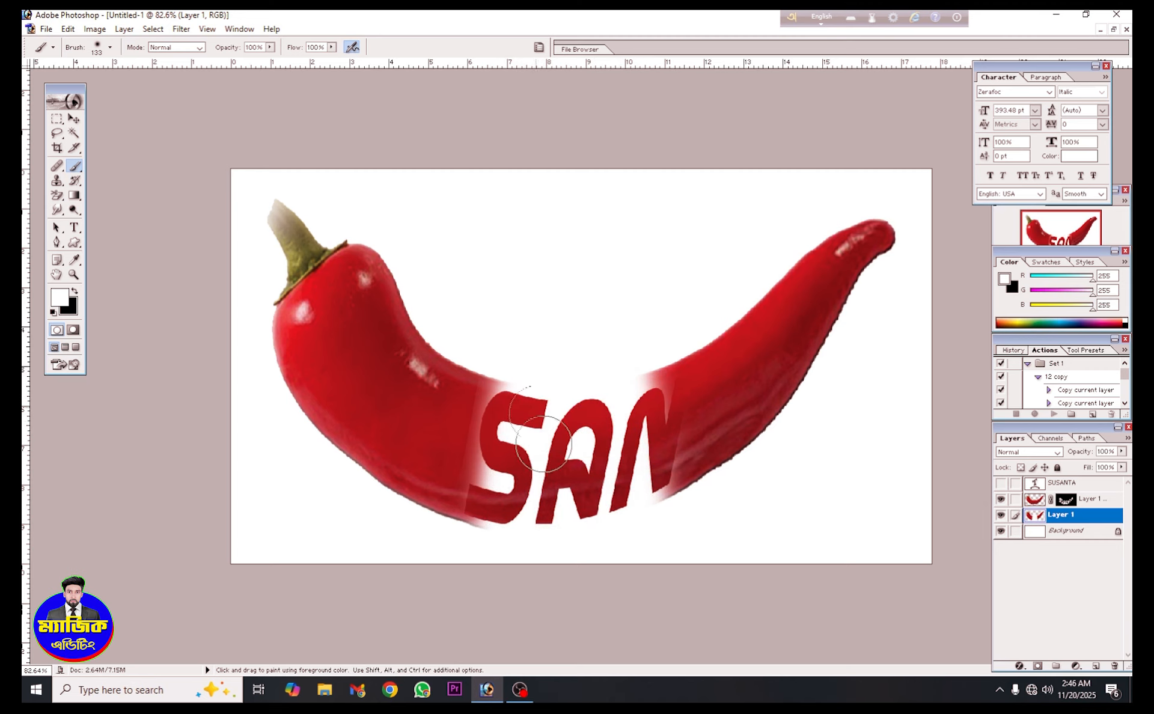
Paint white over the rest of the chili body around the outer letters on Layer 1, keeping the stem end and the tip
{"action": "mouse_move", "coordinate": [511, 363]}
{"action": "left_mouse_down"}
{"action": "mouse_move", "coordinate": [485, 504]}
{"action": "mouse_move", "coordinate": [512, 413]}
{"action": "mouse_move", "coordinate": [501, 359]}
{"action": "mouse_move", "coordinate": [444, 526]}
{"action": "mouse_move", "coordinate": [483, 350]}
{"action": "mouse_move", "coordinate": [428, 501]}
{"action": "left_mouse_up"}
{"action": "left_click_drag", "start_coordinate": [480, 393], "coordinate": [428, 495]}
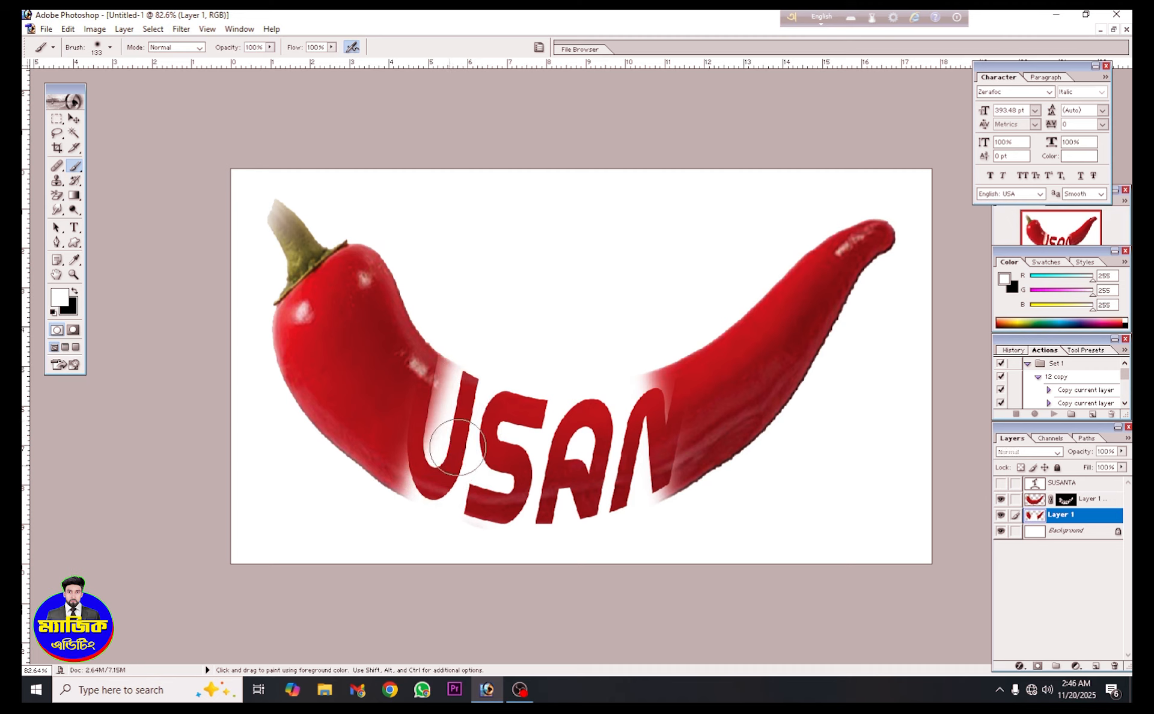
{"action": "left_click_drag", "start_coordinate": [483, 368], "coordinate": [413, 493]}
{"action": "left_click_drag", "start_coordinate": [444, 399], "coordinate": [412, 492]}
{"action": "mouse_move", "coordinate": [435, 369]}
{"action": "left_mouse_down"}
{"action": "mouse_move", "coordinate": [395, 457]}
{"action": "mouse_move", "coordinate": [433, 353]}
{"action": "mouse_move", "coordinate": [400, 384]}
{"action": "mouse_move", "coordinate": [425, 335]}
{"action": "mouse_move", "coordinate": [394, 366]}
{"action": "mouse_move", "coordinate": [390, 337]}
{"action": "mouse_move", "coordinate": [364, 316]}
{"action": "mouse_move", "coordinate": [400, 355]}
{"action": "mouse_move", "coordinate": [370, 373]}
{"action": "mouse_move", "coordinate": [385, 395]}
{"action": "mouse_move", "coordinate": [361, 415]}
{"action": "mouse_move", "coordinate": [345, 397]}
{"action": "mouse_move", "coordinate": [355, 445]}
{"action": "mouse_move", "coordinate": [368, 422]}
{"action": "mouse_move", "coordinate": [399, 457]}
{"action": "mouse_move", "coordinate": [361, 451]}
{"action": "mouse_move", "coordinate": [450, 515]}
{"action": "mouse_move", "coordinate": [435, 481]}
{"action": "left_mouse_up"}
{"action": "mouse_move", "coordinate": [549, 462]}
{"action": "left_mouse_down"}
{"action": "mouse_move", "coordinate": [582, 439]}
{"action": "mouse_move", "coordinate": [571, 532]}
{"action": "mouse_move", "coordinate": [627, 385]}
{"action": "mouse_move", "coordinate": [629, 496]}
{"action": "mouse_move", "coordinate": [653, 362]}
{"action": "mouse_move", "coordinate": [654, 469]}
{"action": "mouse_move", "coordinate": [676, 351]}
{"action": "mouse_move", "coordinate": [680, 463]}
{"action": "mouse_move", "coordinate": [712, 356]}
{"action": "mouse_move", "coordinate": [710, 442]}
{"action": "mouse_move", "coordinate": [733, 345]}
{"action": "mouse_move", "coordinate": [721, 410]}
{"action": "mouse_move", "coordinate": [756, 353]}
{"action": "mouse_move", "coordinate": [733, 419]}
{"action": "mouse_move", "coordinate": [718, 441]}
{"action": "mouse_move", "coordinate": [744, 378]}
{"action": "mouse_move", "coordinate": [679, 482]}
{"action": "mouse_move", "coordinate": [648, 492]}
{"action": "mouse_move", "coordinate": [769, 474]}
{"action": "mouse_move", "coordinate": [582, 472]}
{"action": "mouse_move", "coordinate": [532, 490]}
{"action": "mouse_move", "coordinate": [580, 518]}
{"action": "mouse_move", "coordinate": [717, 467]}
{"action": "mouse_move", "coordinate": [763, 408]}
{"action": "mouse_move", "coordinate": [765, 354]}
{"action": "mouse_move", "coordinate": [735, 384]}
{"action": "mouse_move", "coordinate": [782, 344]}
{"action": "mouse_move", "coordinate": [794, 309]}
{"action": "mouse_move", "coordinate": [774, 350]}
{"action": "mouse_move", "coordinate": [804, 301]}
{"action": "mouse_move", "coordinate": [708, 401]}
{"action": "mouse_move", "coordinate": [691, 403]}
{"action": "mouse_move", "coordinate": [743, 327]}
{"action": "left_mouse_up"}
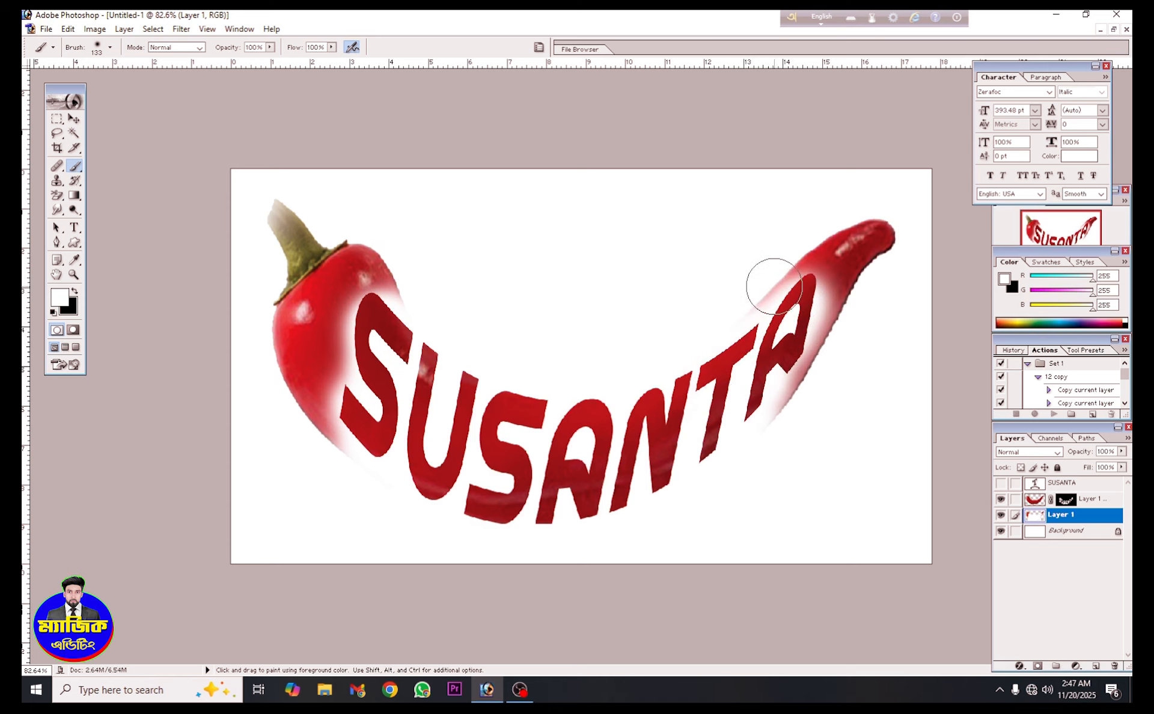
{"action": "mouse_move", "coordinate": [775, 285]}
{"action": "left_mouse_down"}
{"action": "mouse_move", "coordinate": [652, 367]}
{"action": "mouse_move", "coordinate": [807, 334]}
{"action": "mouse_move", "coordinate": [741, 466]}
{"action": "mouse_move", "coordinate": [790, 424]}
{"action": "mouse_move", "coordinate": [806, 364]}
{"action": "mouse_move", "coordinate": [649, 470]}
{"action": "mouse_move", "coordinate": [812, 374]}
{"action": "mouse_move", "coordinate": [812, 340]}
{"action": "mouse_move", "coordinate": [685, 467]}
{"action": "mouse_move", "coordinate": [648, 457]}
{"action": "mouse_move", "coordinate": [699, 361]}
{"action": "mouse_move", "coordinate": [601, 471]}
{"action": "mouse_move", "coordinate": [519, 427]}
{"action": "mouse_move", "coordinate": [465, 454]}
{"action": "mouse_move", "coordinate": [405, 389]}
{"action": "mouse_move", "coordinate": [416, 356]}
{"action": "mouse_move", "coordinate": [402, 348]}
{"action": "mouse_move", "coordinate": [374, 411]}
{"action": "mouse_move", "coordinate": [377, 345]}
{"action": "mouse_move", "coordinate": [374, 444]}
{"action": "left_mouse_up"}
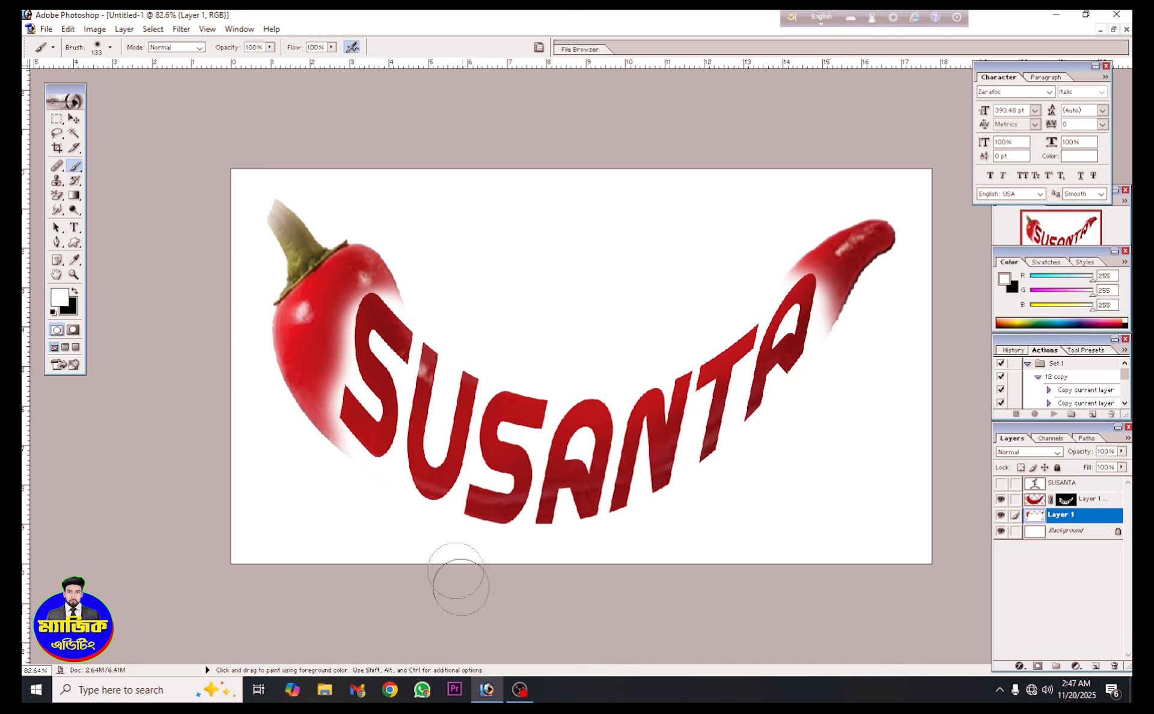
Examine the whole chili-textured name and its faded stem and tip ends at different magnifications
{"action": "scroll", "coordinate": [462, 584], "scroll_direction": "down", "scroll_amount": 2}
{"action": "scroll", "coordinate": [464, 585], "scroll_direction": "up", "scroll_amount": 1}
{"action": "scroll", "coordinate": [464, 585], "scroll_direction": "down", "scroll_amount": 2}
{"action": "scroll", "coordinate": [465, 585], "scroll_direction": "up", "scroll_amount": 2}
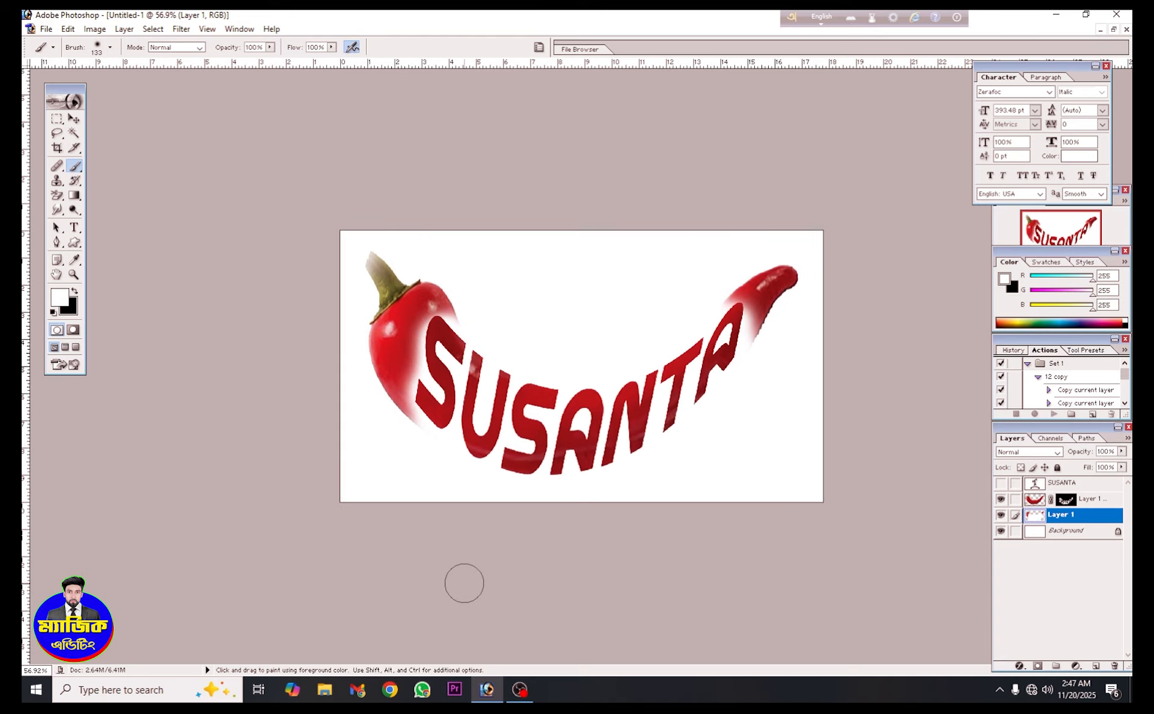
{"action": "scroll", "coordinate": [466, 581], "scroll_direction": "up", "scroll_amount": 3}
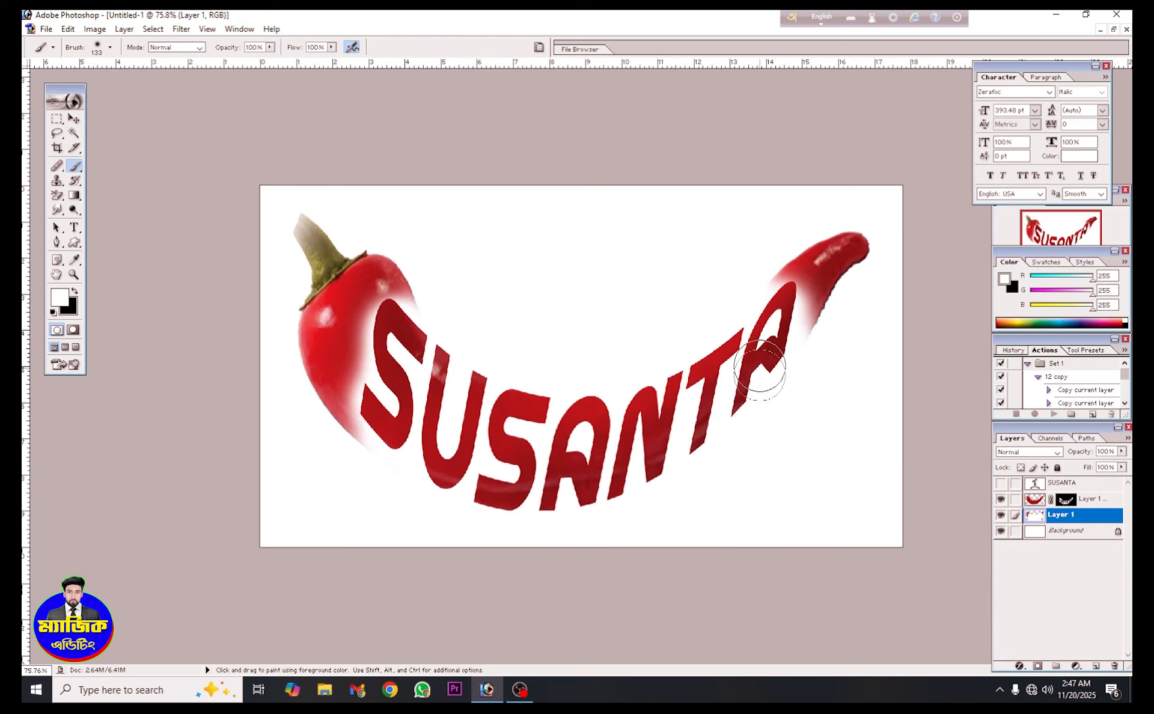
{"action": "scroll", "coordinate": [775, 538], "scroll_direction": "down", "scroll_amount": 1}
{"action": "scroll", "coordinate": [775, 535], "scroll_direction": "up", "scroll_amount": 1}
{"action": "scroll", "coordinate": [698, 479], "scroll_direction": "up", "scroll_amount": 2}
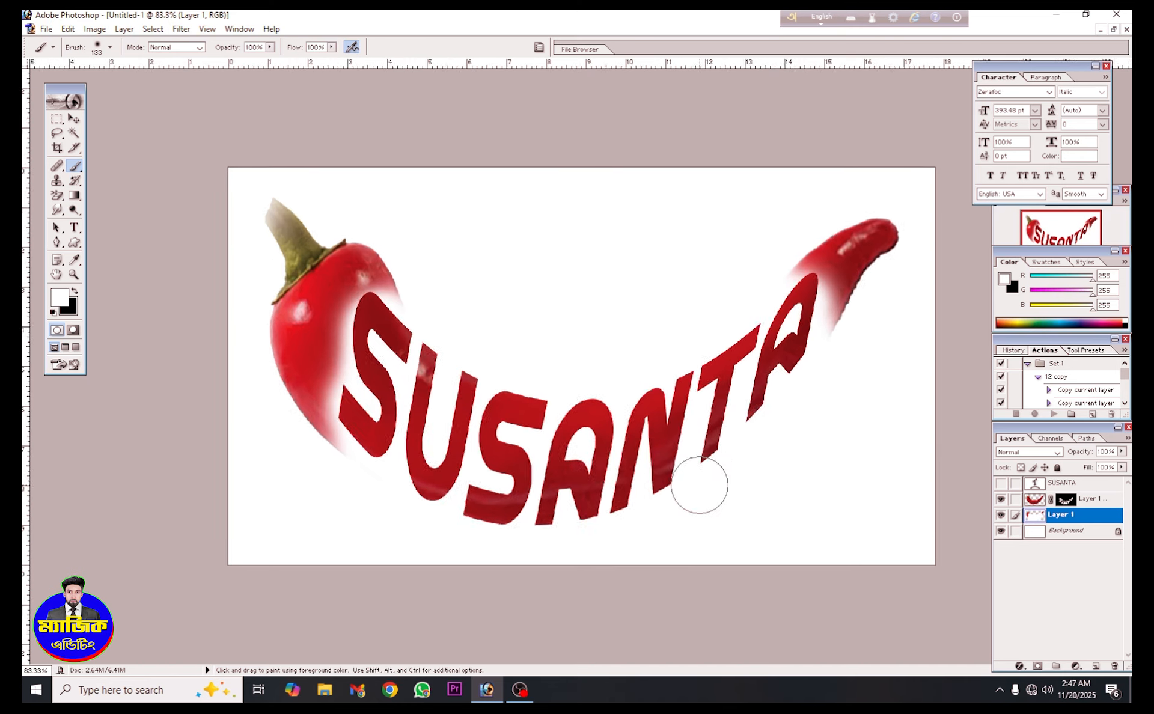
{"action": "scroll", "coordinate": [698, 488], "scroll_direction": "down", "scroll_amount": 2}
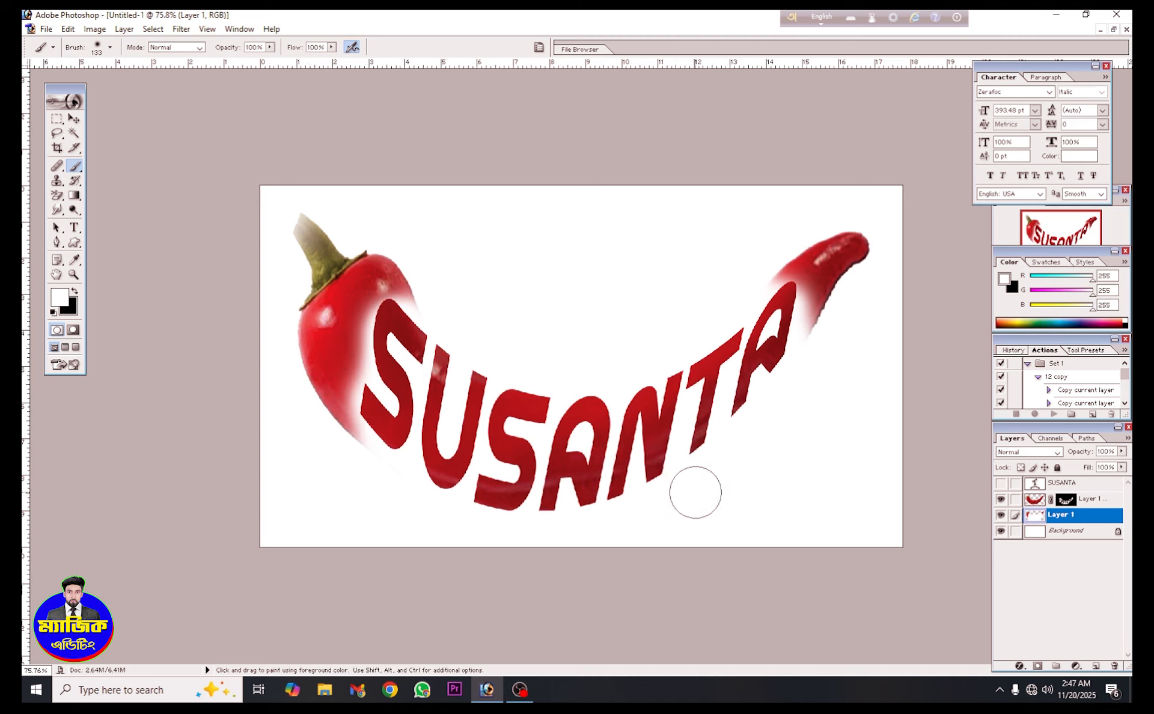